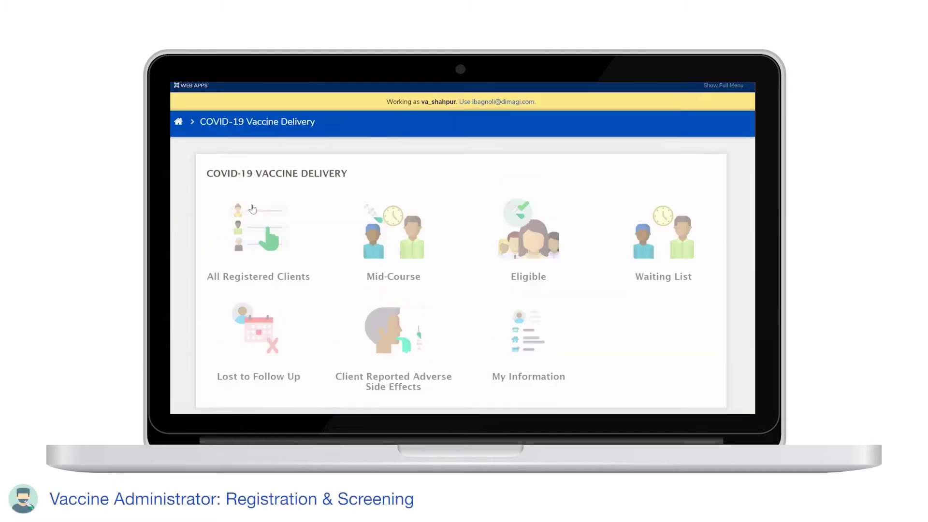
- Open the All Registered Clients list in the COVID-19 Vaccine Delivery app
left_click(253, 205)
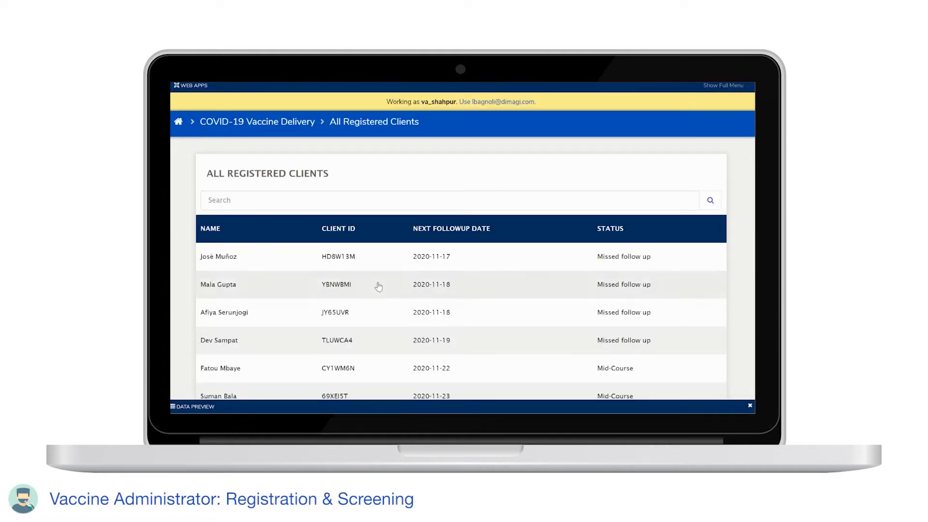
- Start a new Register Client form and enter the client's first and last name
scroll(378, 286, "down", 3)
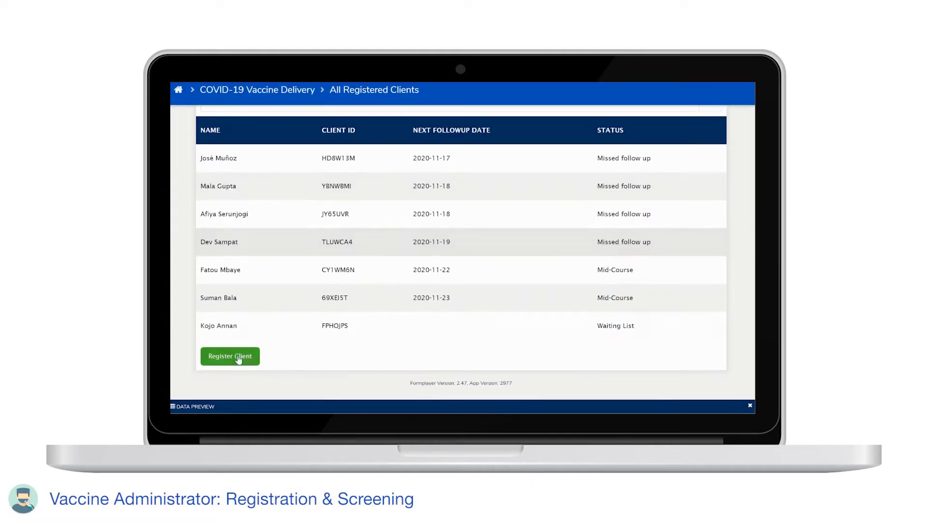
left_click(237, 356)
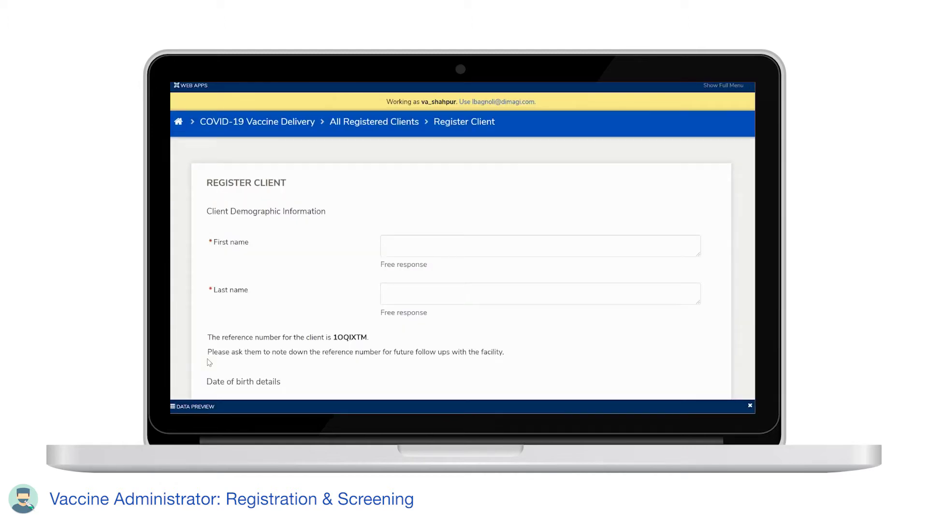
left_click(418, 255)
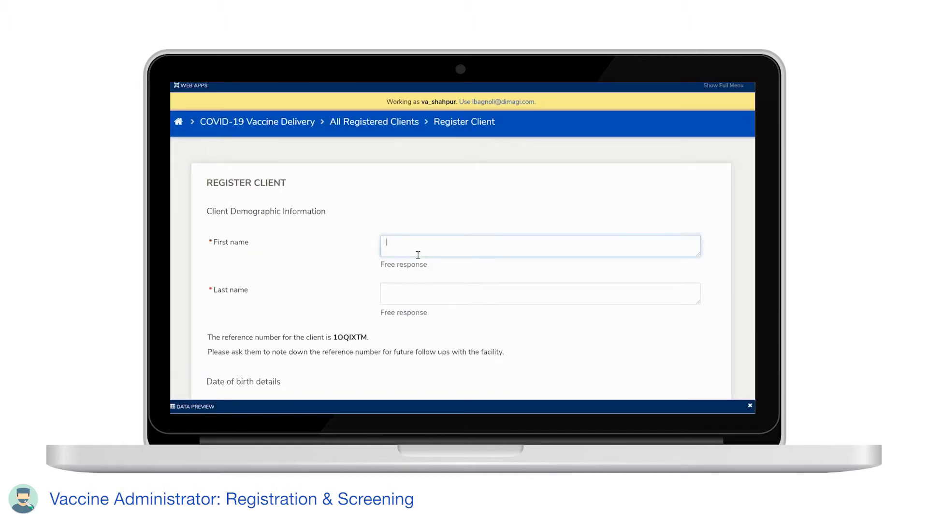
key("Tab")
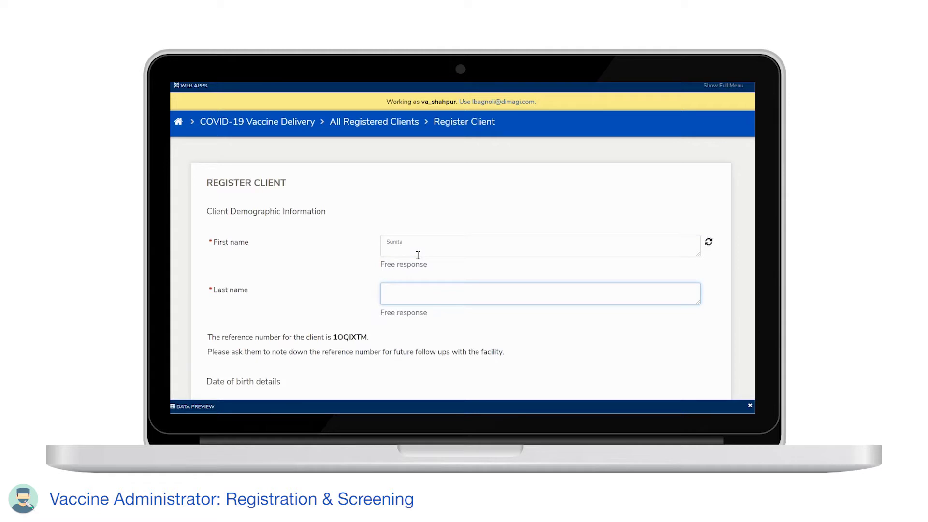
scroll(391, 349, "down", 5)
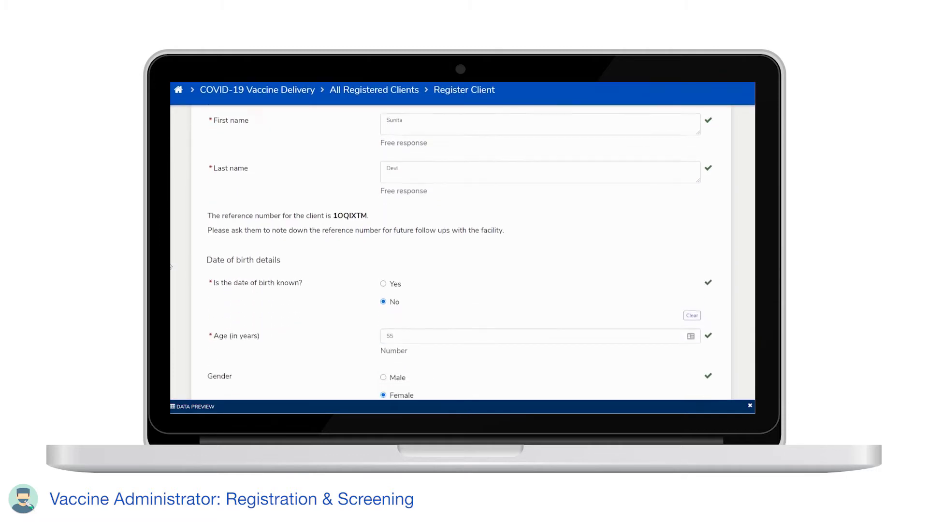
- Set the occupation to Healthcare worker and go through the vaccine type and vital signs sections
scroll(170, 266, "down", 8)
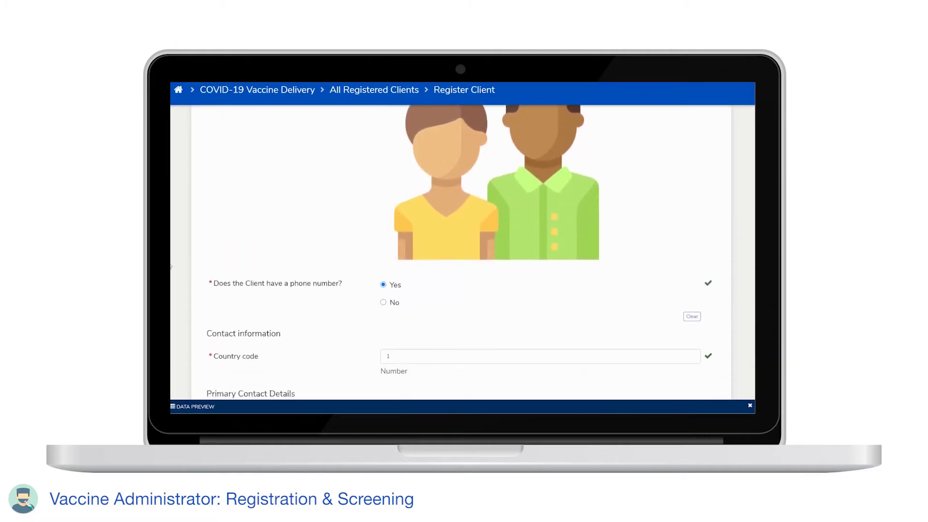
scroll(170, 266, "down", 8)
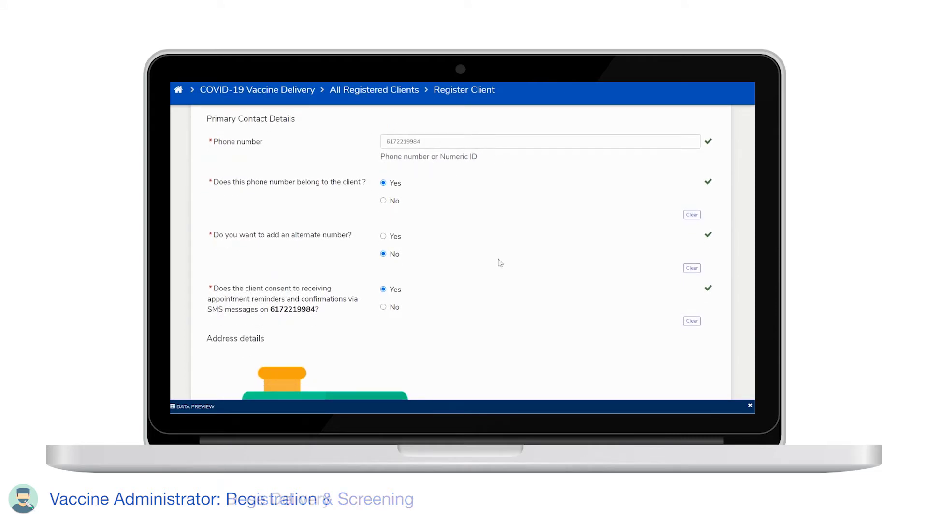
scroll(500, 263, "down", 5)
scroll(500, 263, "down", 10)
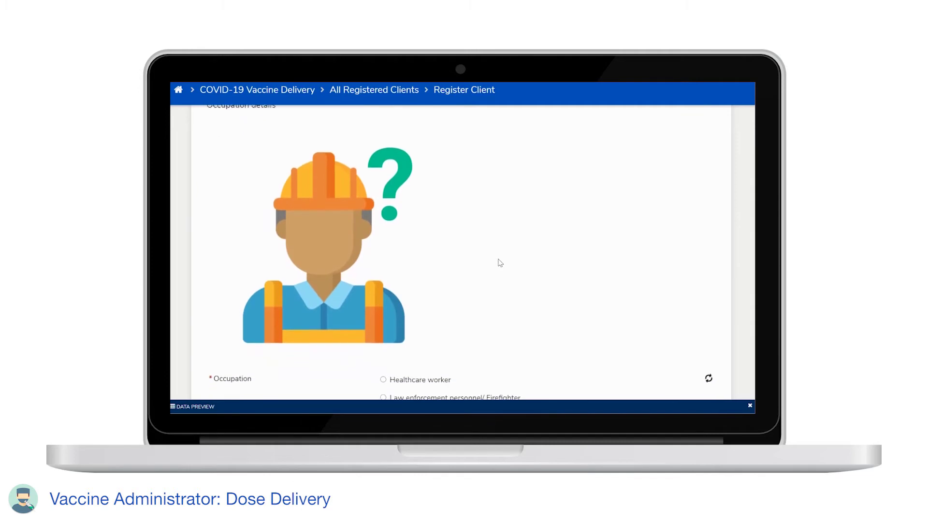
left_click(411, 379)
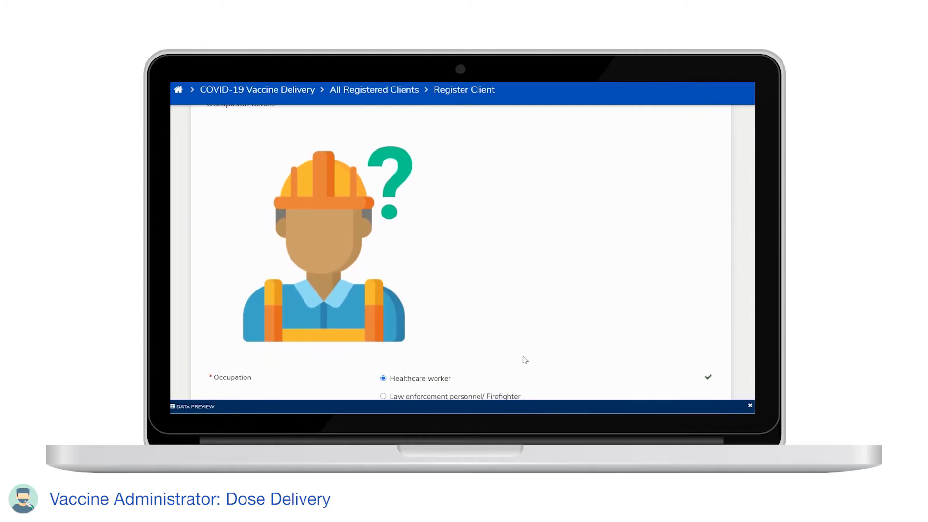
scroll(525, 358, "down", 3)
scroll(525, 360, "down", 10)
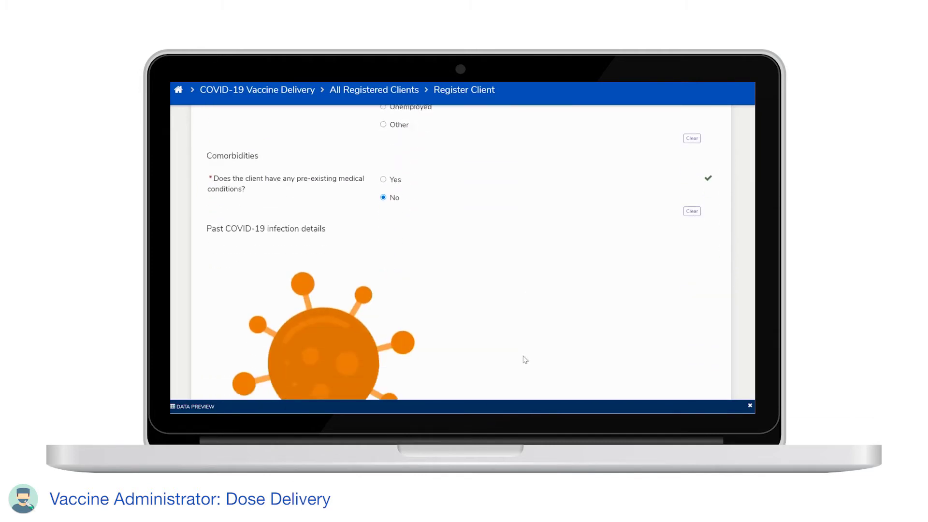
scroll(525, 359, "down", 3)
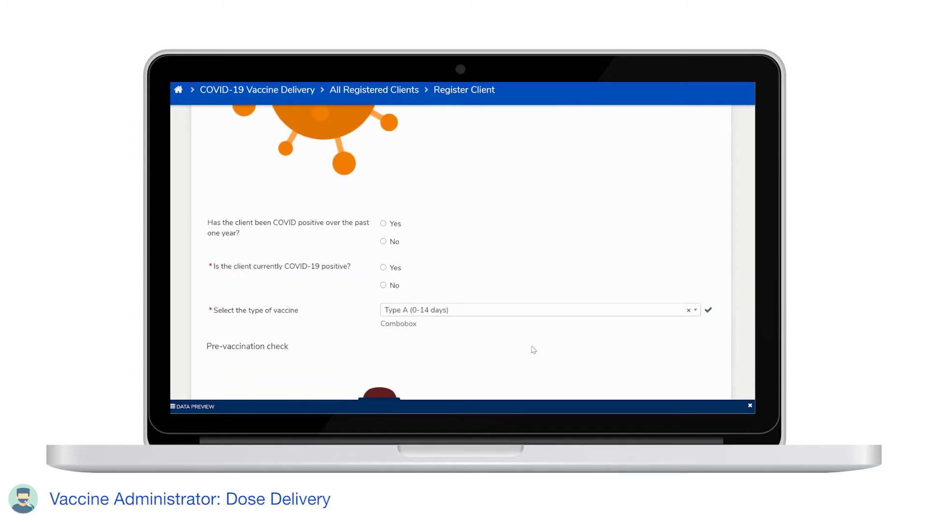
scroll(544, 354, "down", 5)
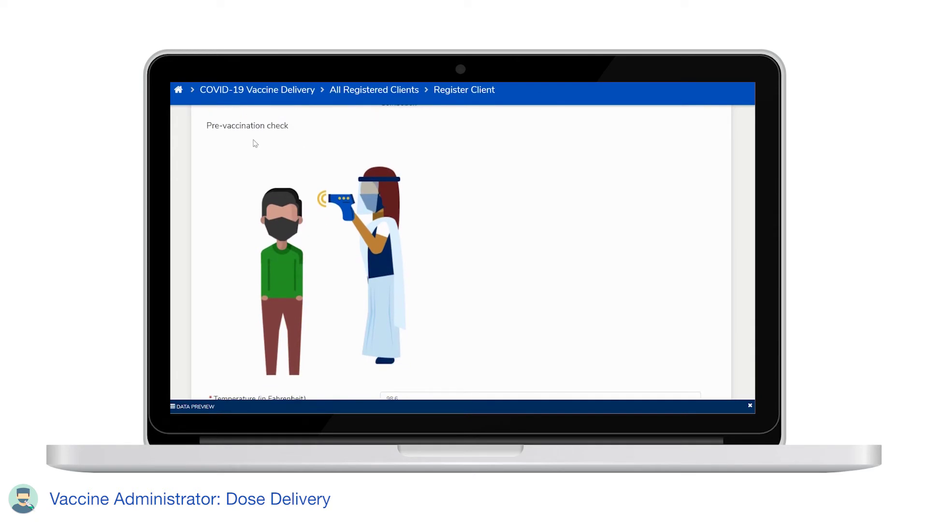
scroll(443, 212, "down", 8)
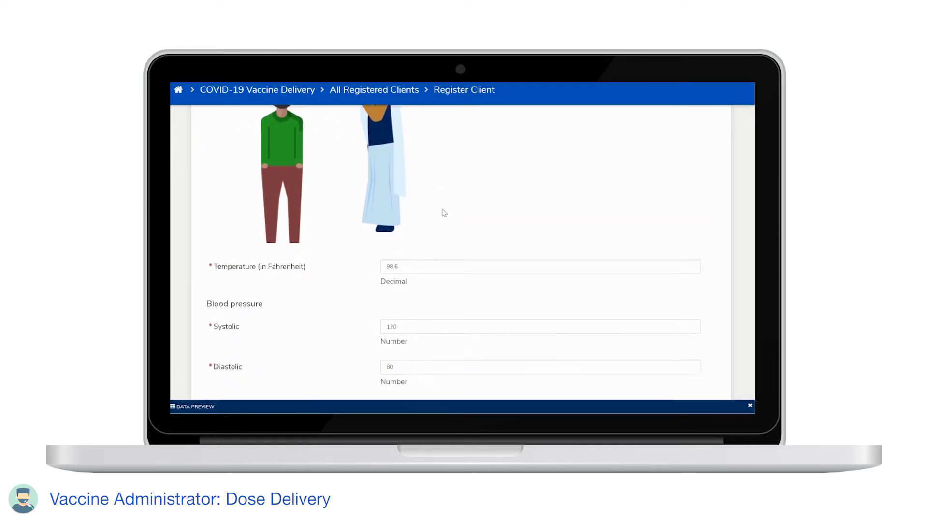
scroll(443, 212, "down", 4)
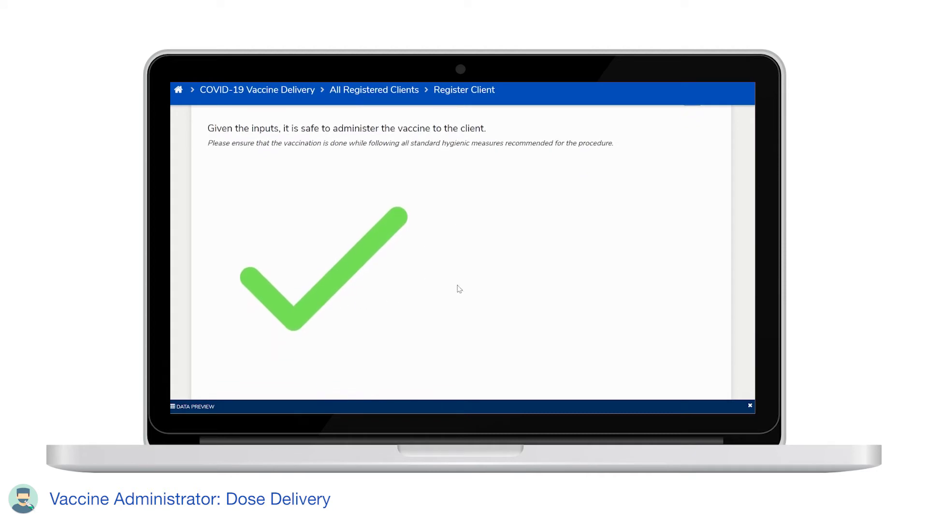
- Go past the Type A (0–14 days) first-dose details and submit the registration form
scroll(522, 279, "down", 6)
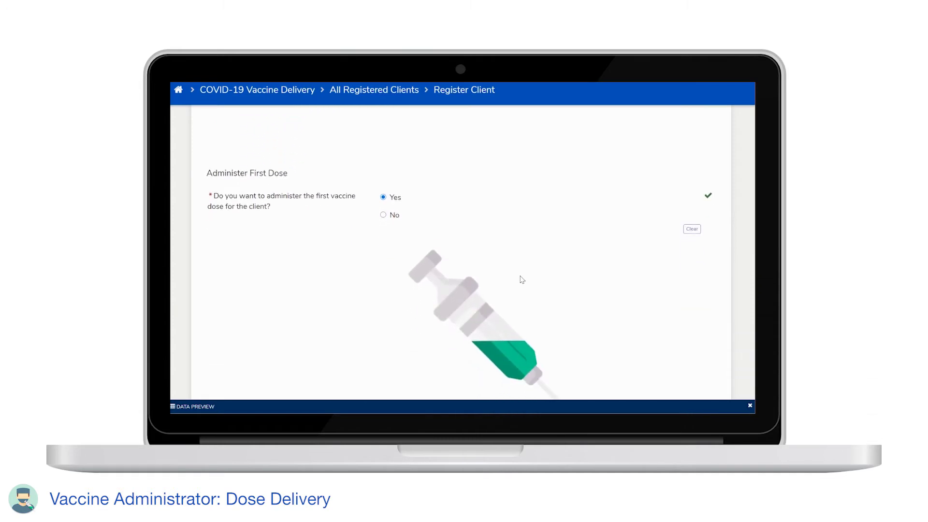
scroll(523, 279, "down", 5)
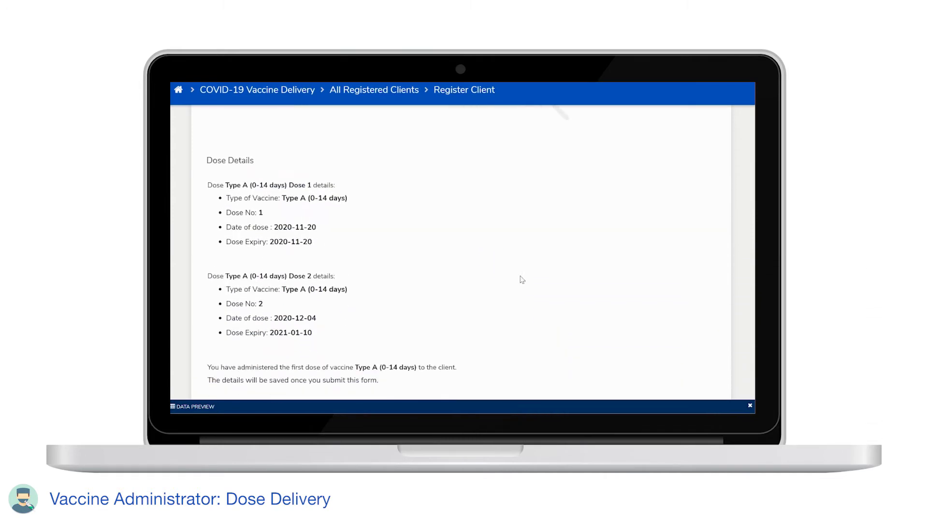
scroll(522, 279, "down", 1)
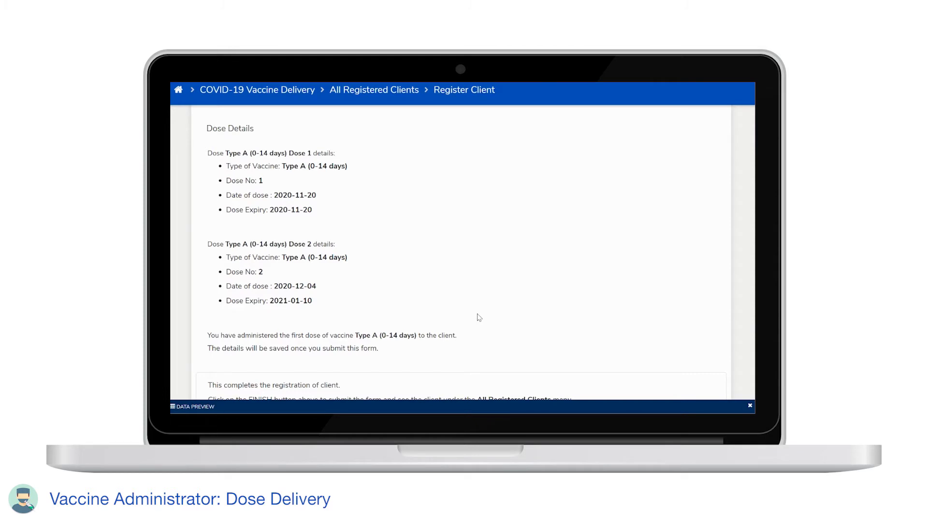
scroll(478, 317, "down", 2)
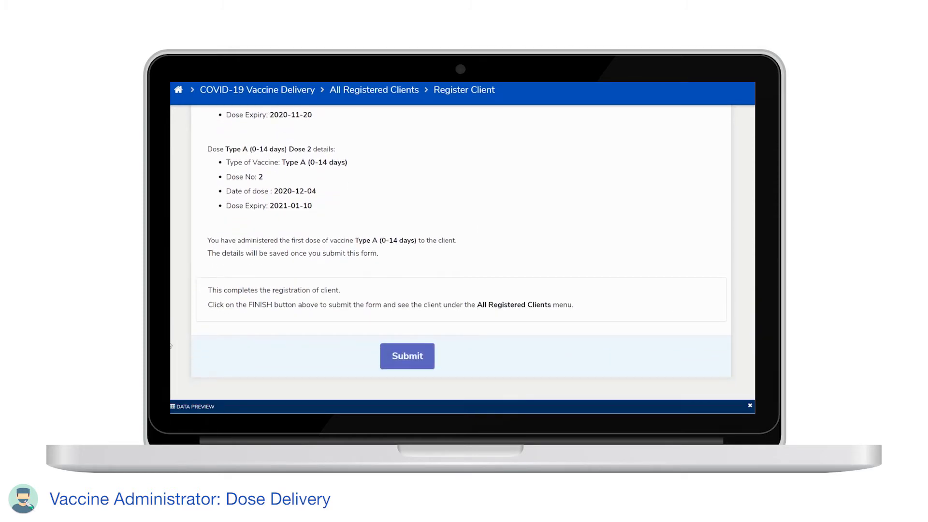
left_click(414, 358)
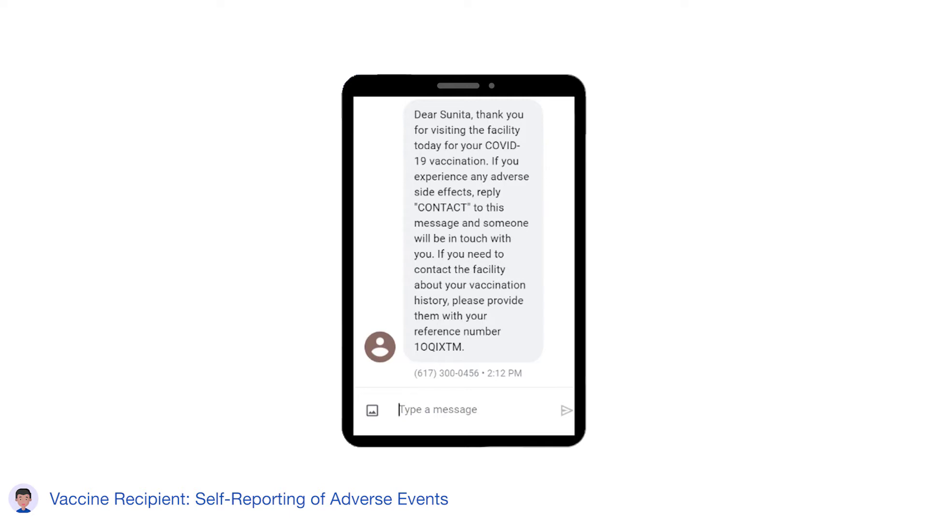
- Reply 'contact' to the post-vaccination SMS to report side effects
type("contact")
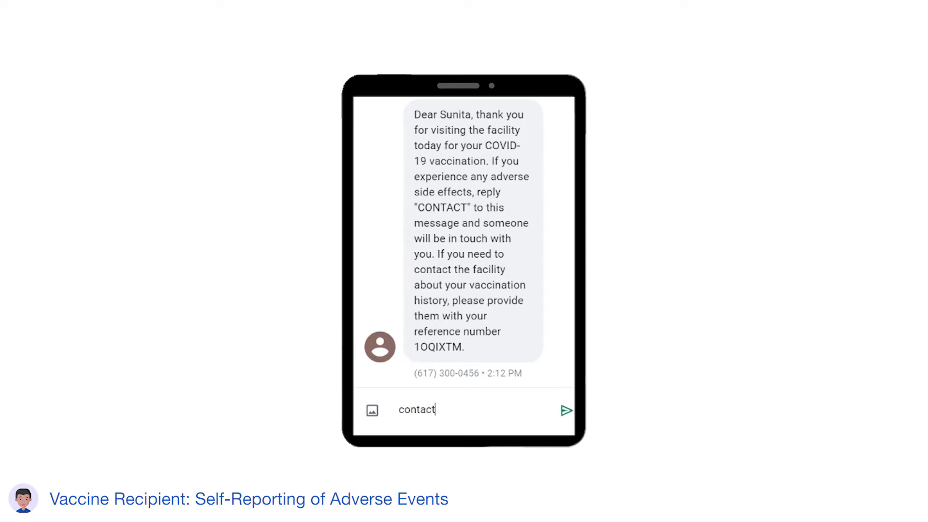
key("Return")
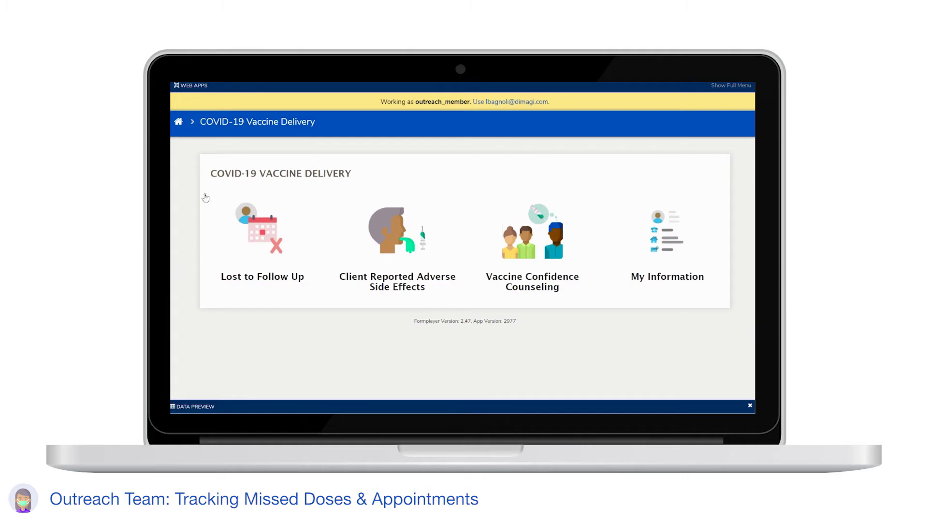
- Open the last Lost to Follow Up client, review her detail tabs, then open Record Details on Missed Dose
left_click(262, 245)
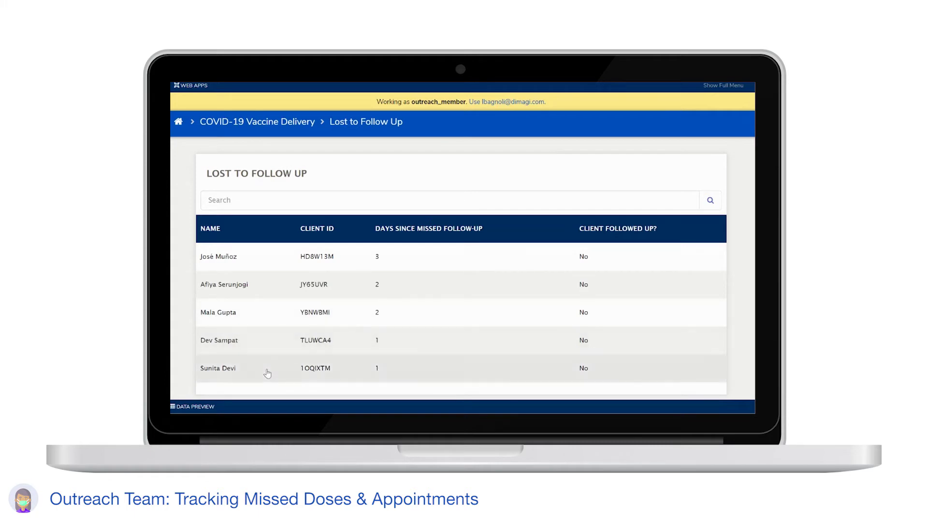
left_click(269, 373)
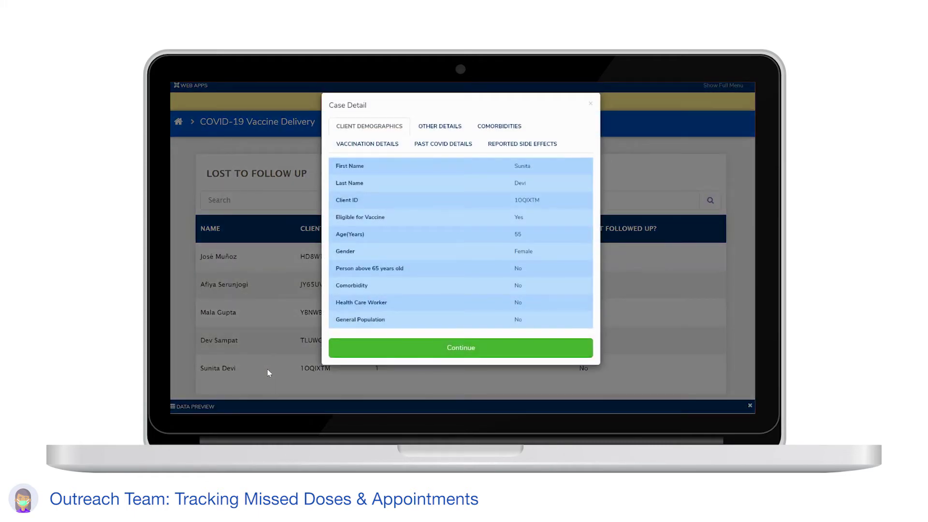
left_click(429, 126)
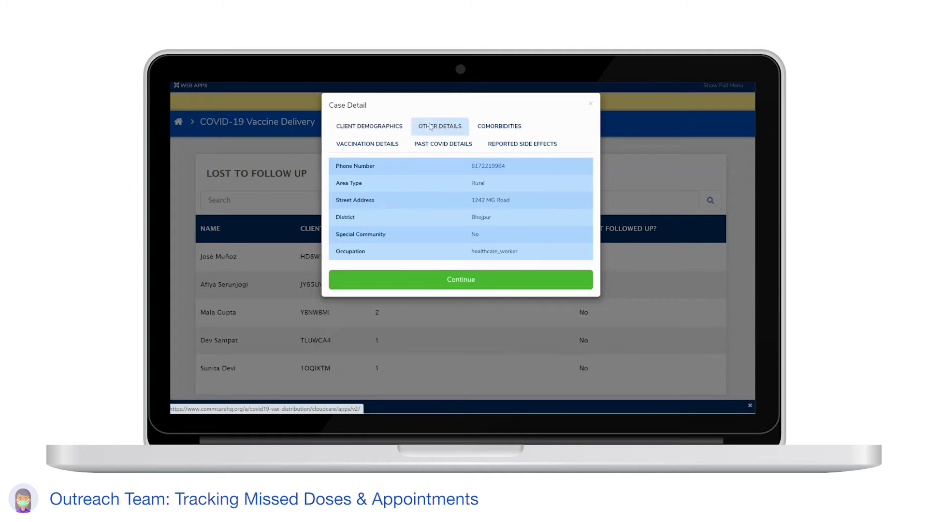
left_click(494, 130)
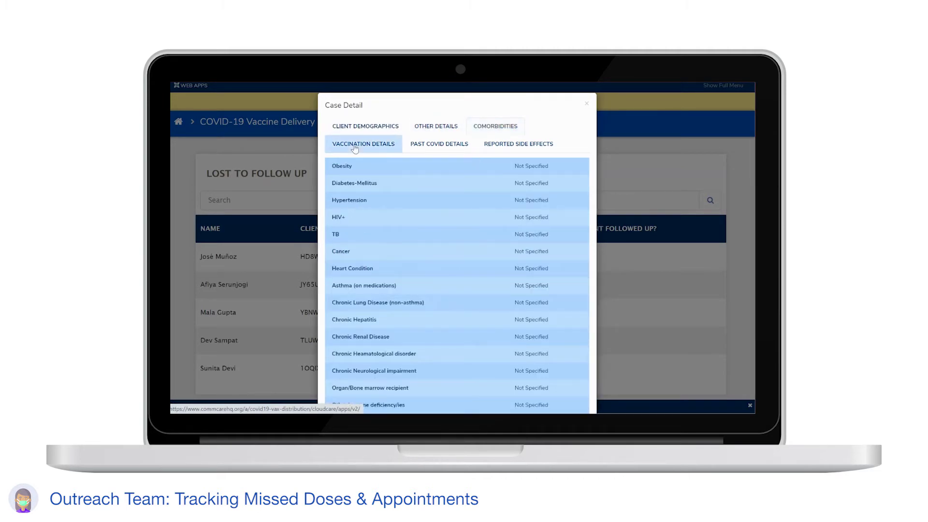
left_click(357, 145)
left_click(422, 146)
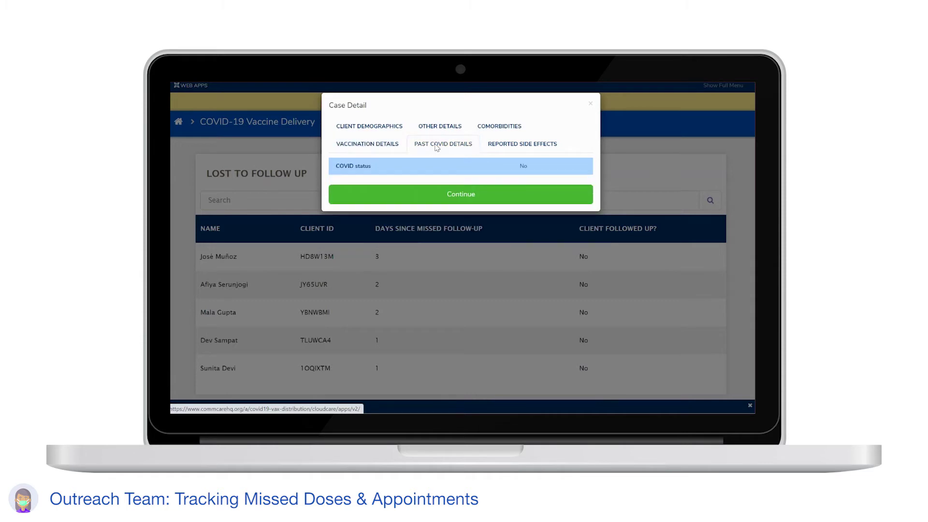
left_click(514, 146)
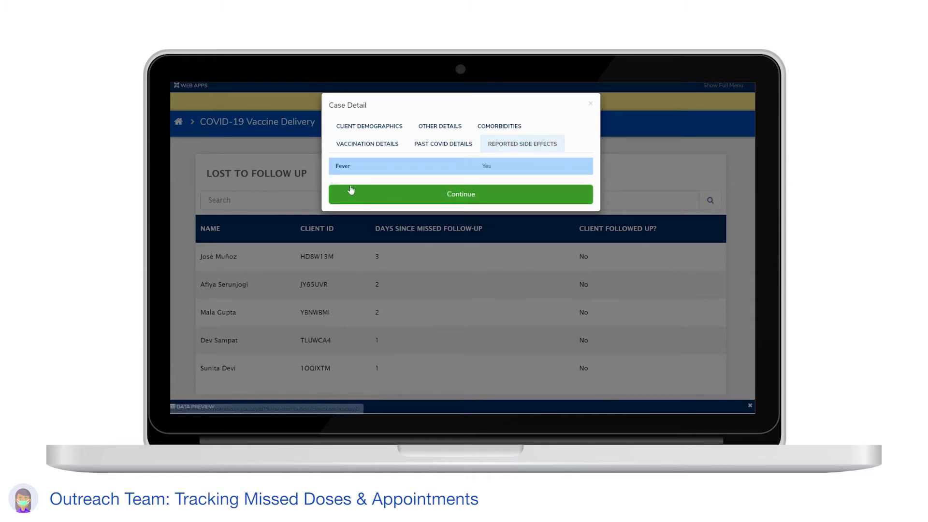
left_click(456, 198)
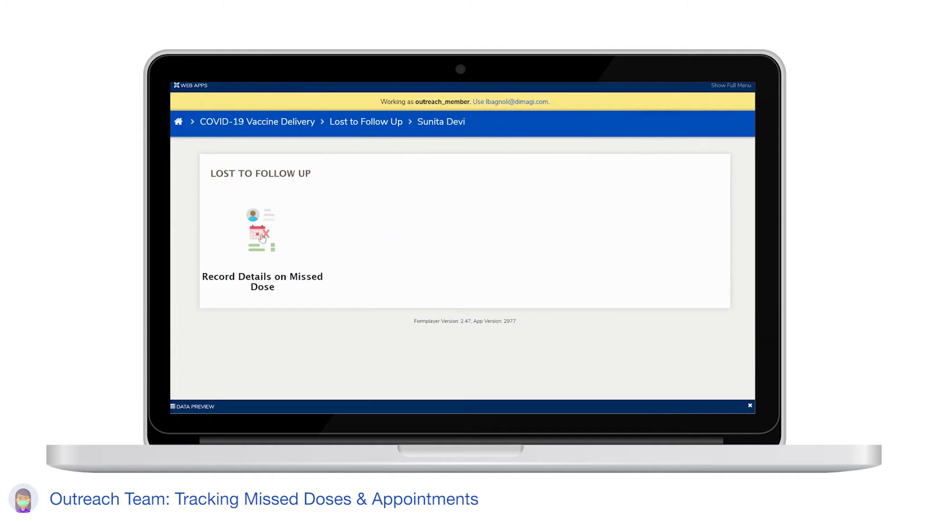
left_click(262, 236)
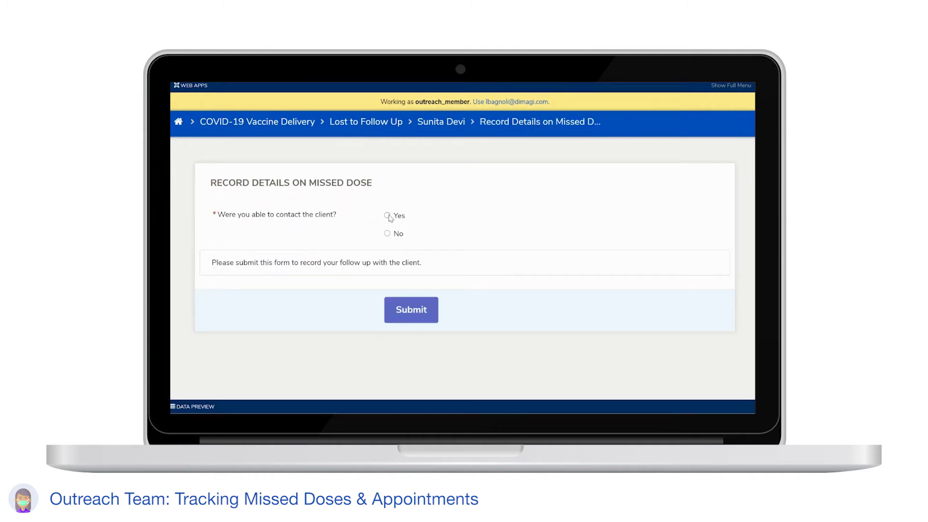
- Record contact by phone call, side effects from last dose as the reason, and wish to resume
left_click(387, 216)
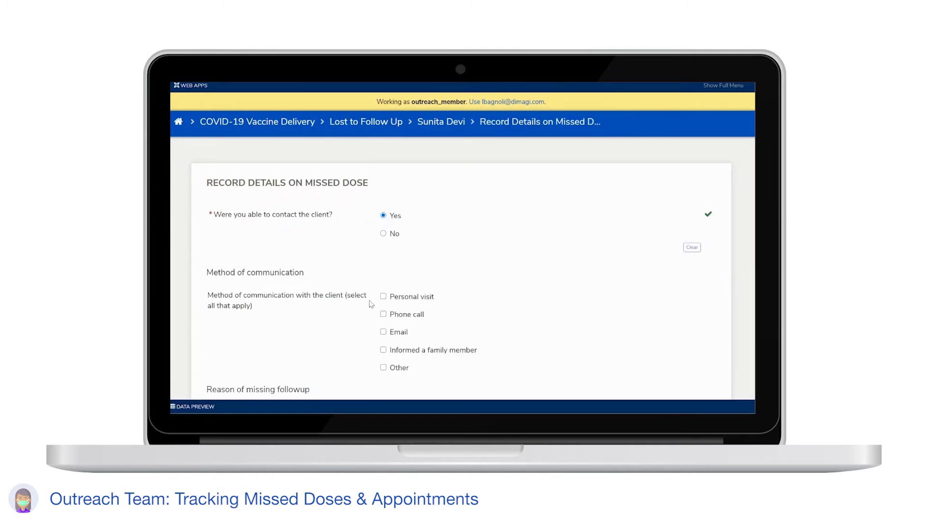
scroll(370, 303, "down", 1)
left_click(409, 282)
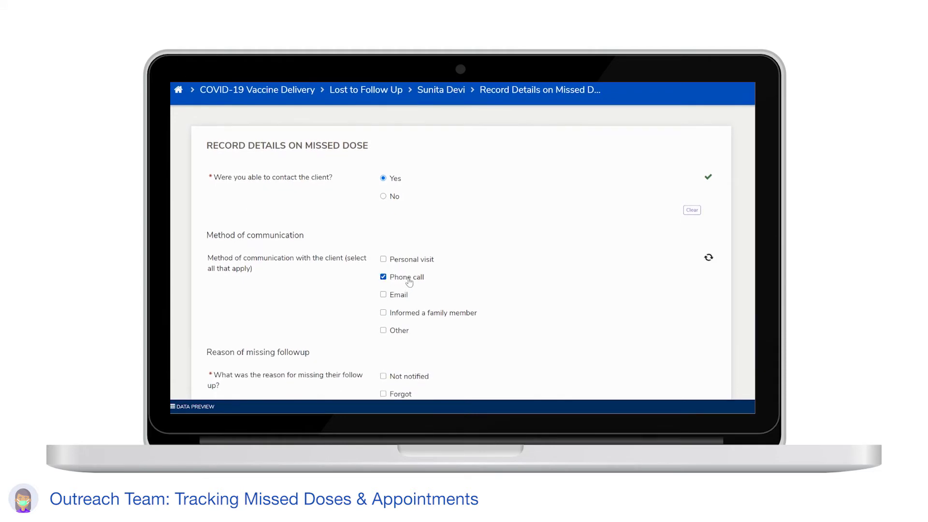
scroll(454, 310, "down", 2)
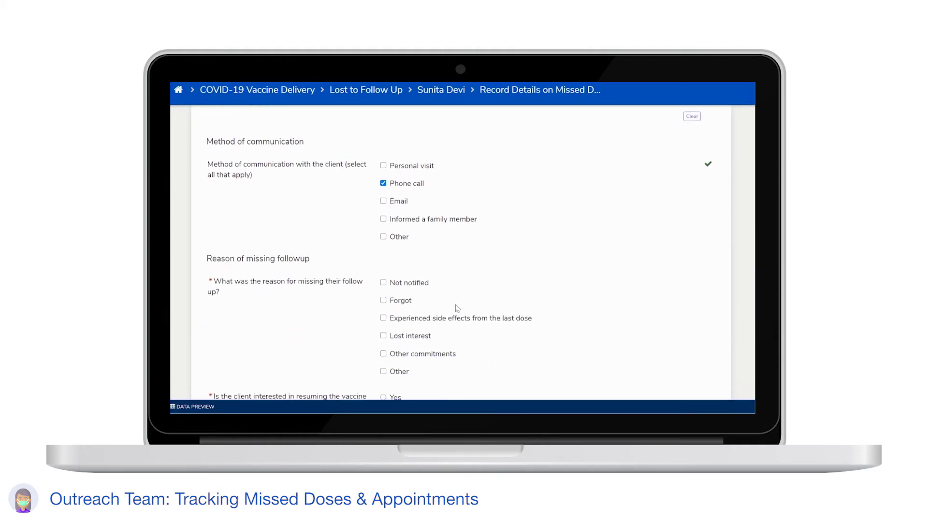
scroll(458, 308, "down", 2)
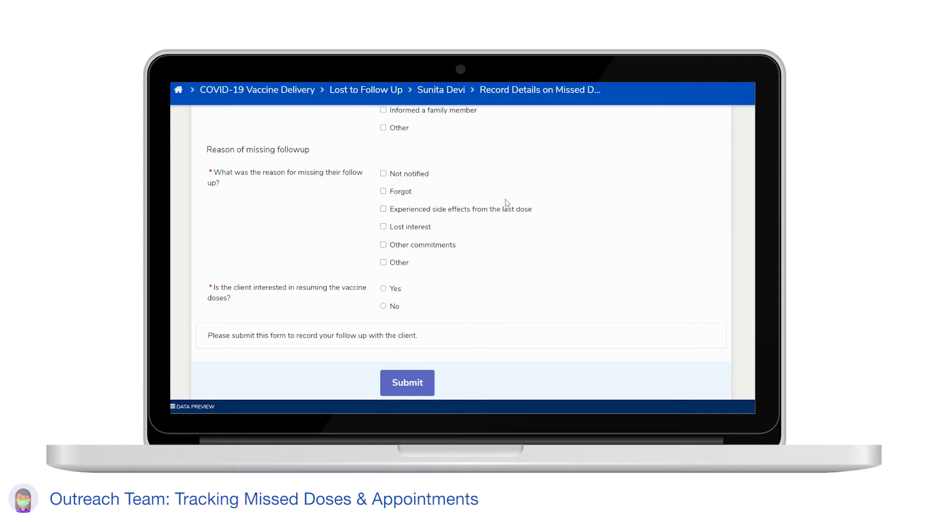
left_click(503, 215)
left_click(384, 289)
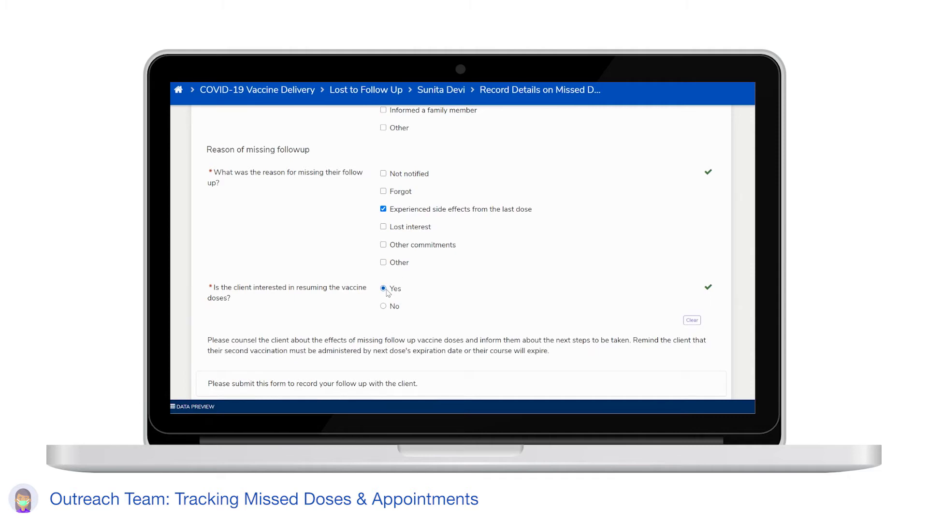
scroll(492, 336, "down", 3)
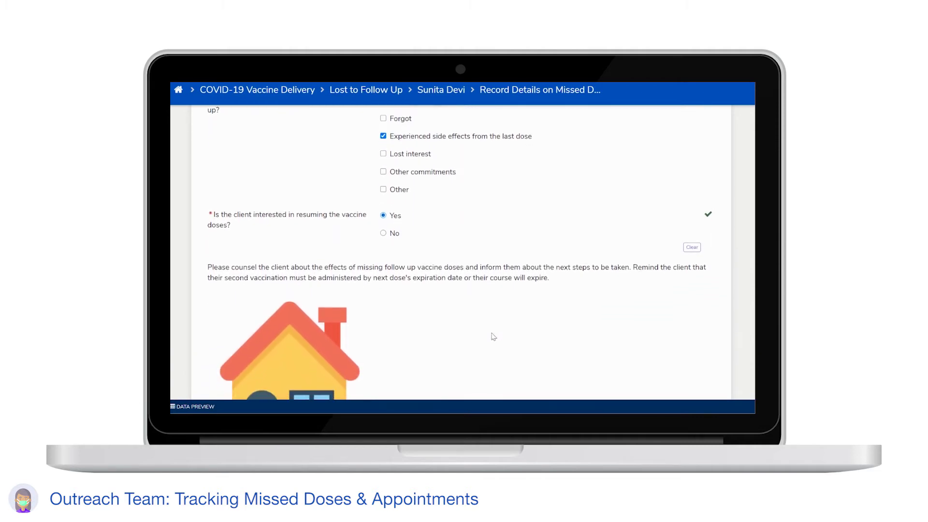
scroll(493, 337, "down", 3)
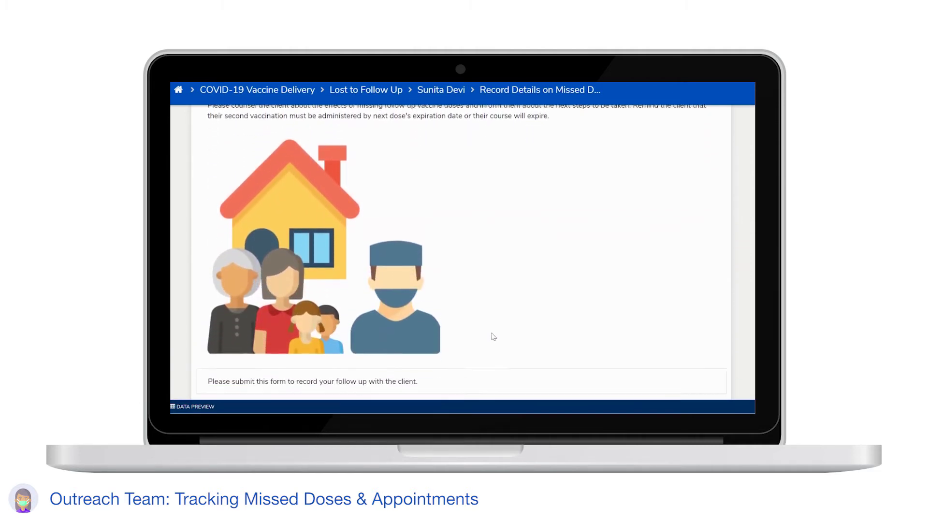
left_click(419, 356)
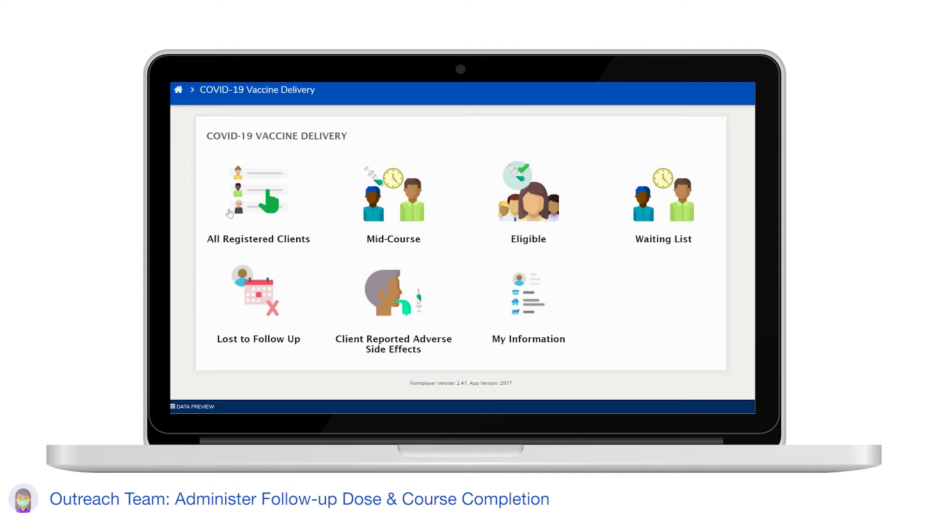
- Search All Registered Clients for ID '1' and open the matching client's action menu
left_click(269, 194)
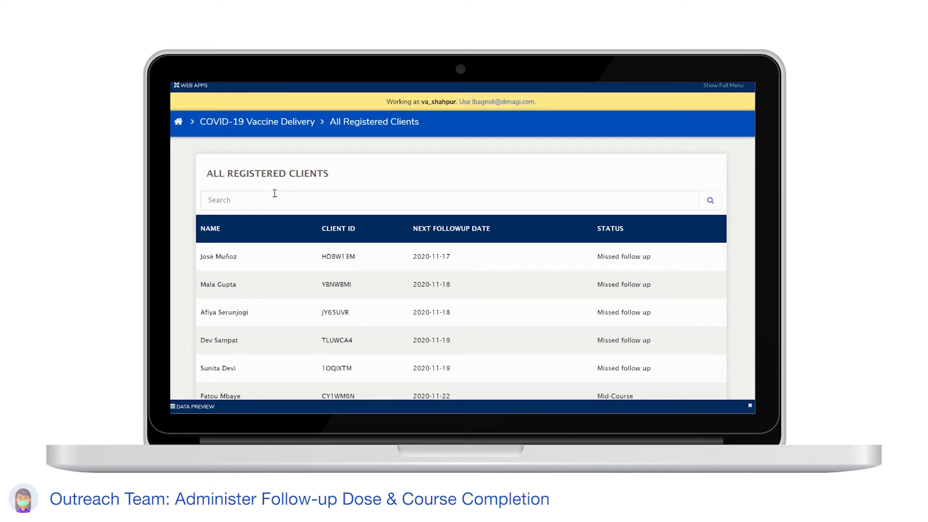
left_click(292, 200)
type("1OQIXTM")
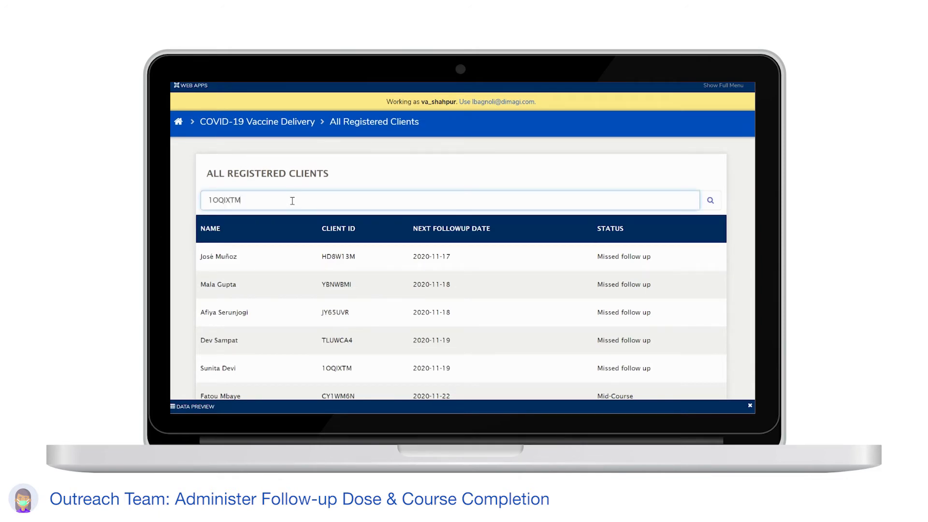
key("Return")
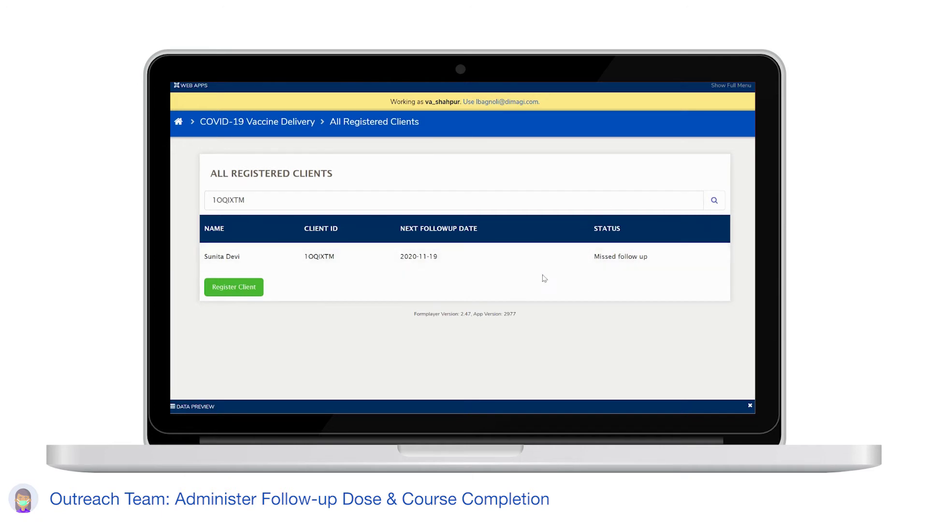
left_click(493, 262)
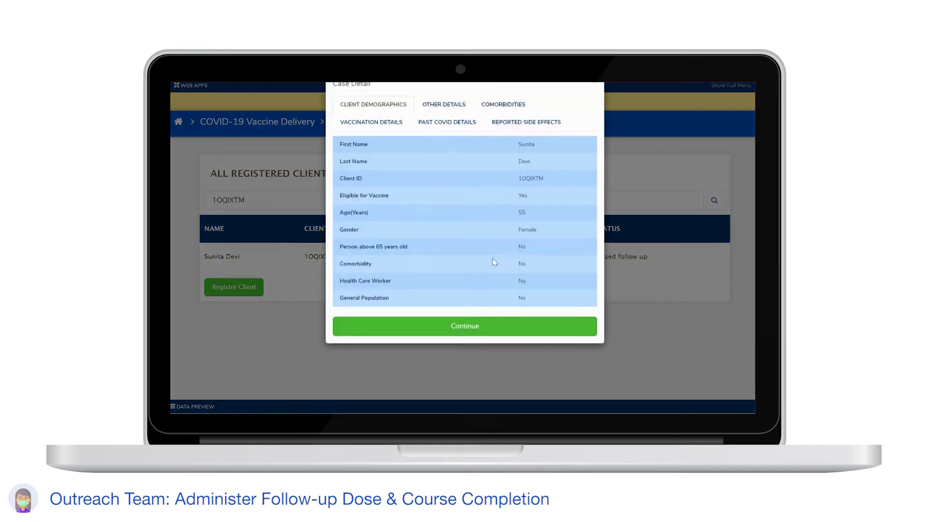
left_click(464, 354)
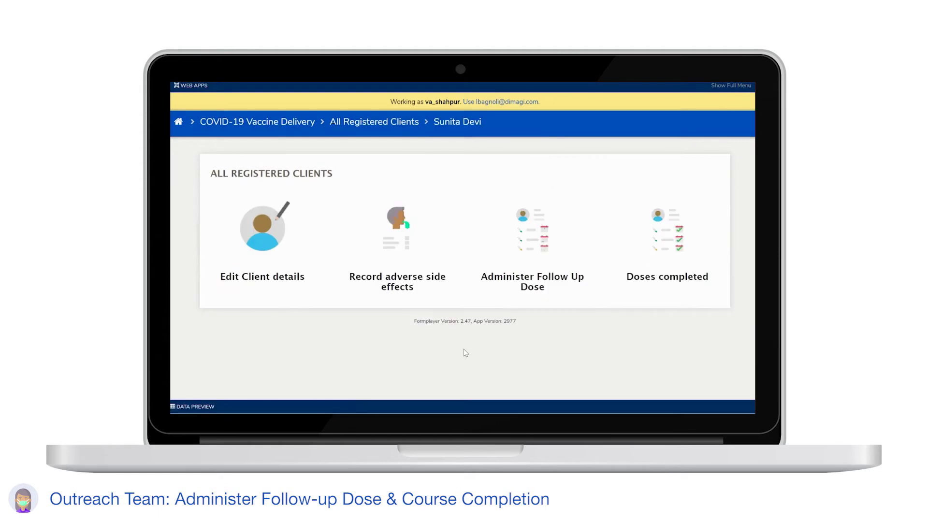
- Record Type A (0-14 days) Dose 2 as administered, without extra side-effect details, and submit
left_click(516, 266)
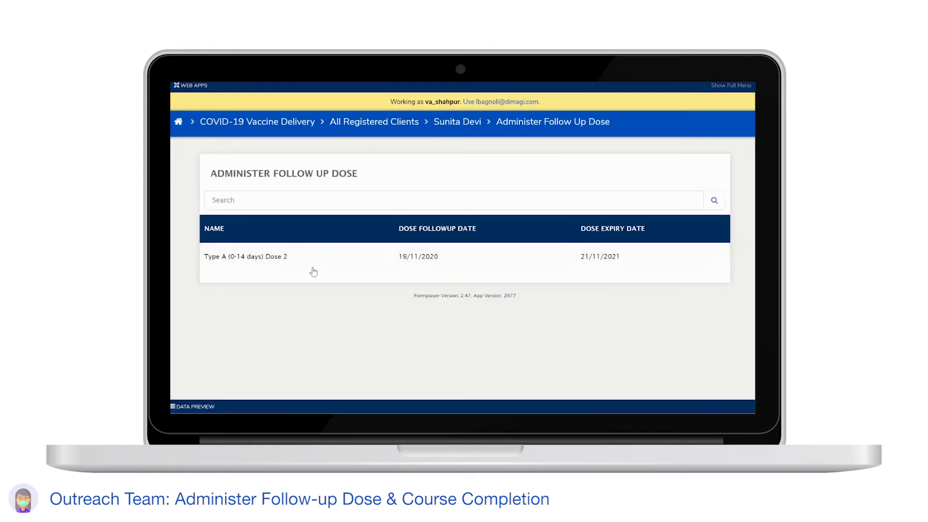
left_click(314, 267)
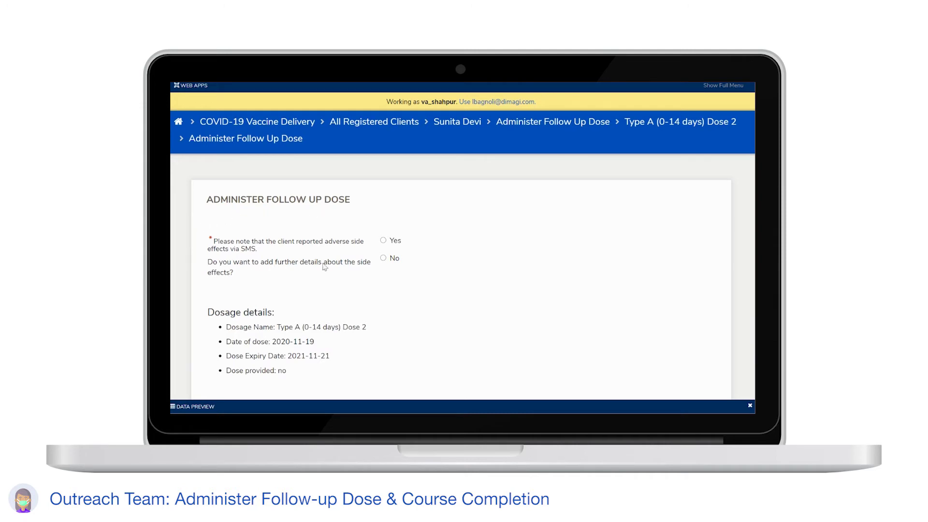
left_click(391, 263)
scroll(392, 264, "down", 1)
scroll(391, 266, "down", 4)
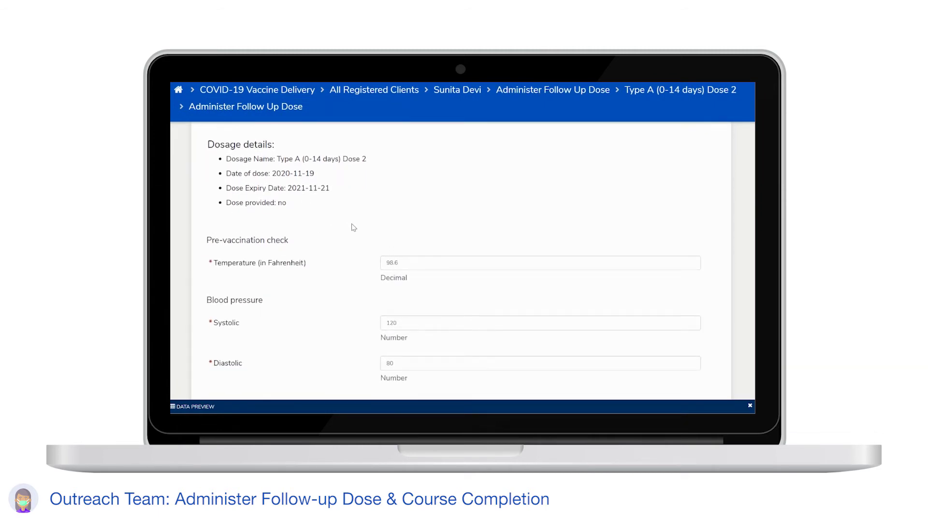
scroll(352, 286, "down", 4)
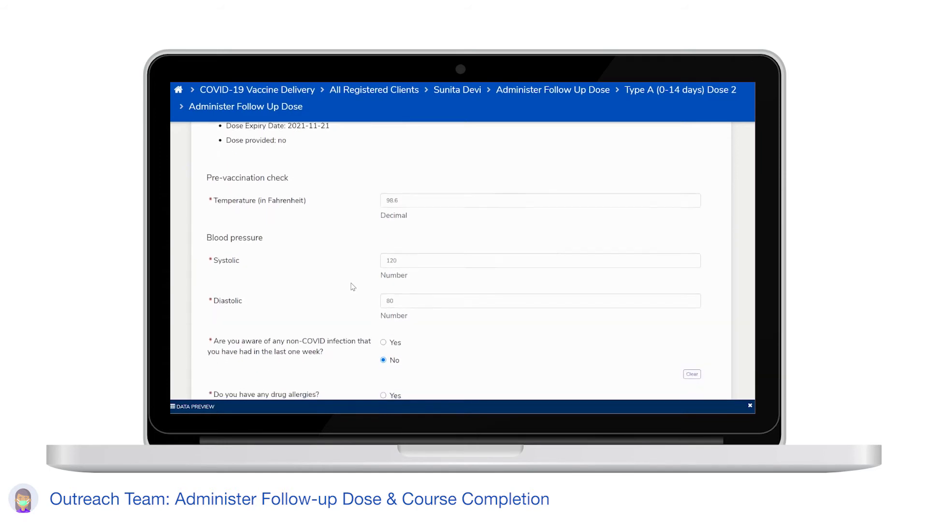
scroll(363, 296, "down", 4)
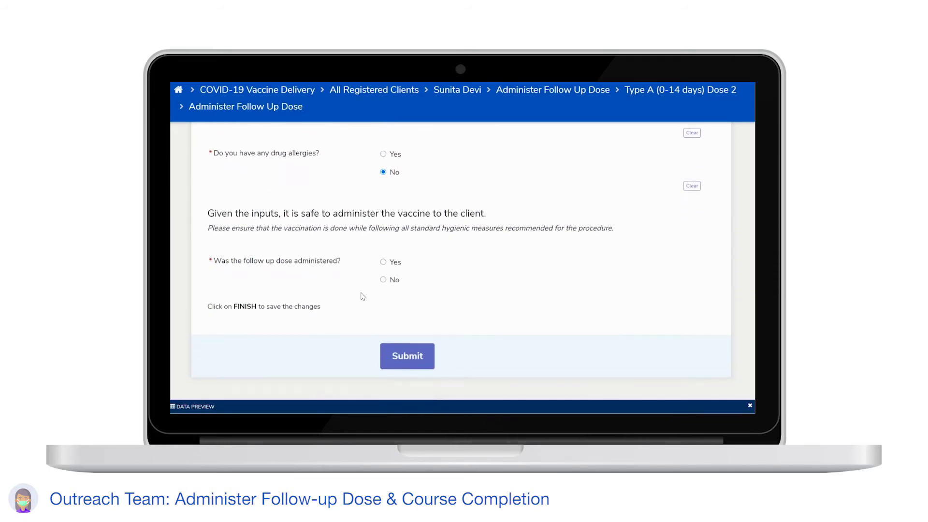
left_click(384, 262)
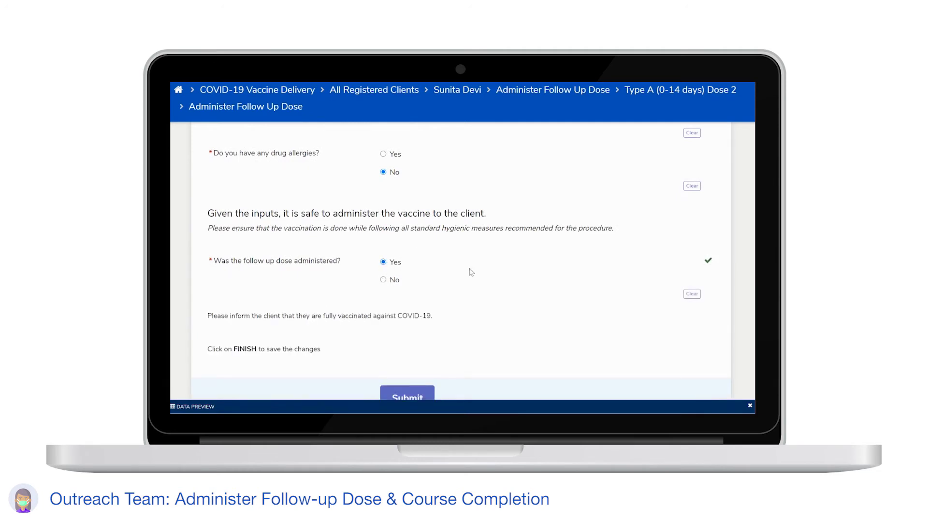
scroll(503, 299, "down", 4)
scroll(505, 300, "down", 3)
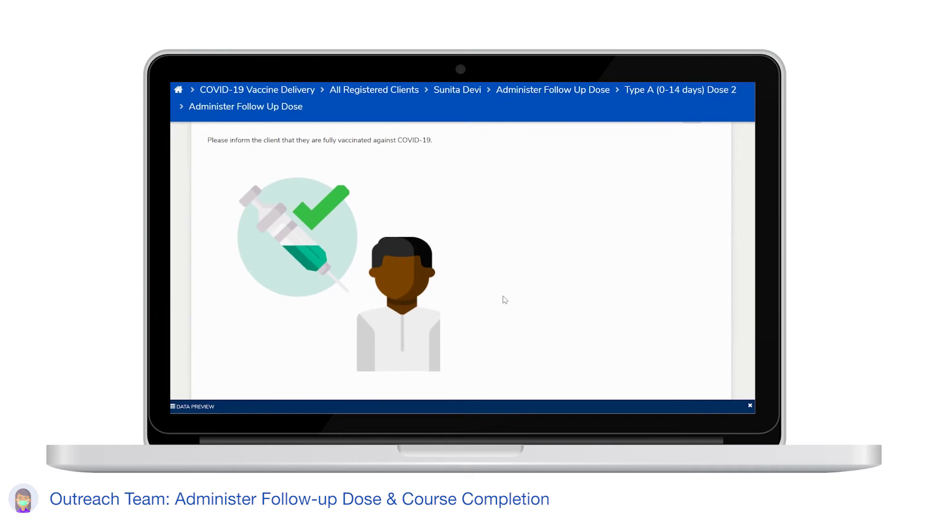
scroll(505, 299, "down", 4)
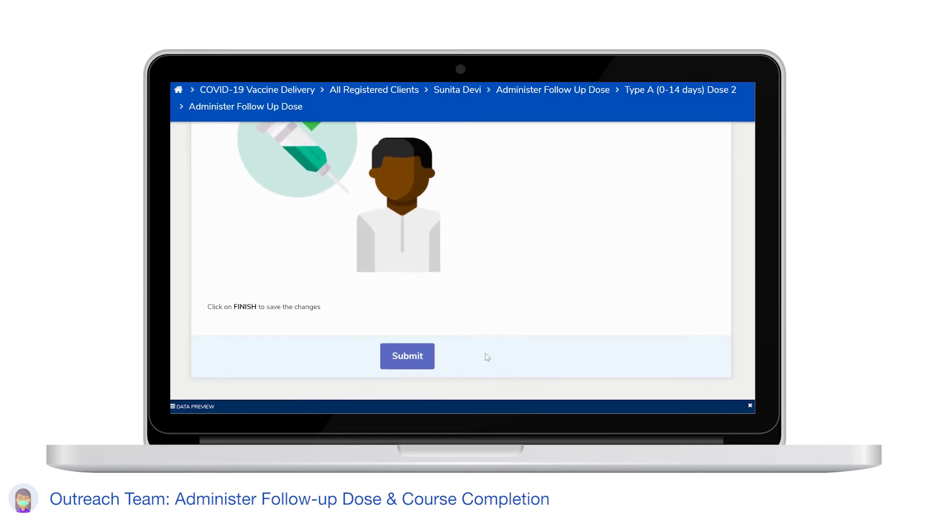
left_click(400, 357)
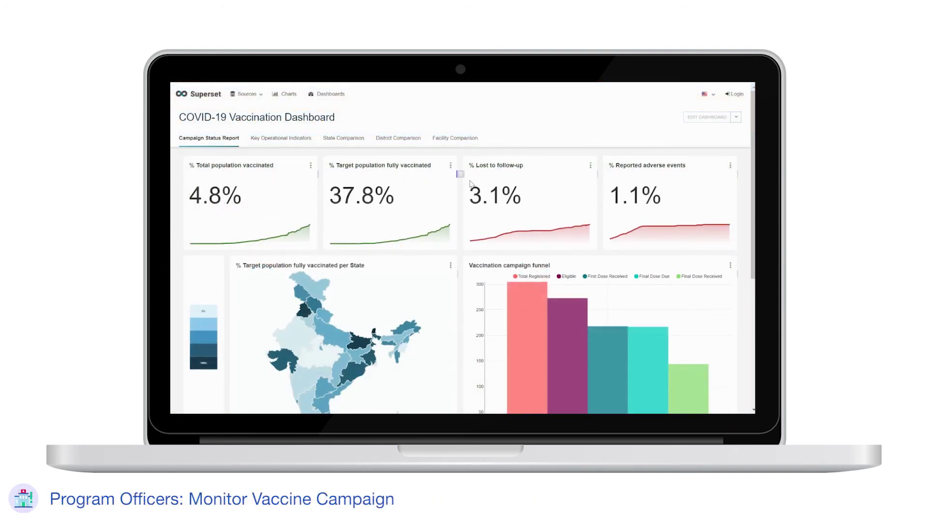
scroll(427, 292, "down", 2)
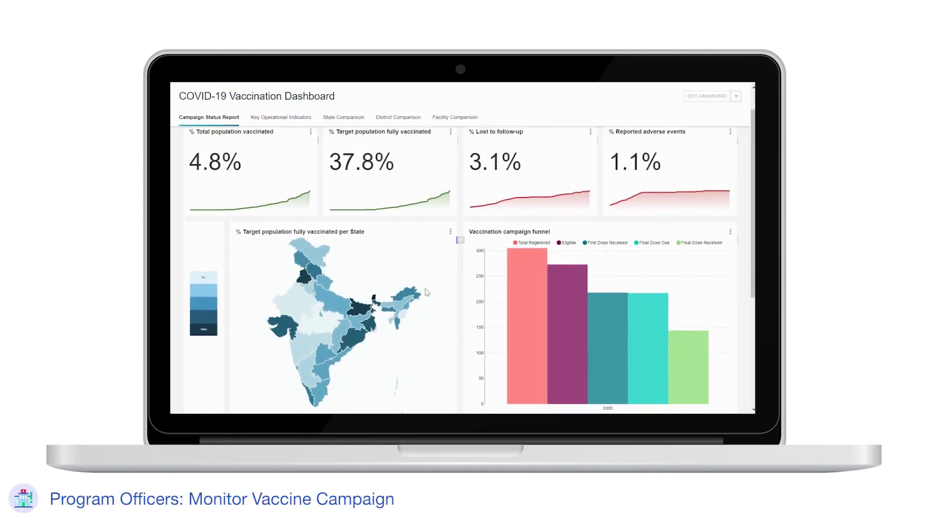
scroll(426, 292, "down", 3)
mouse_move(316, 268)
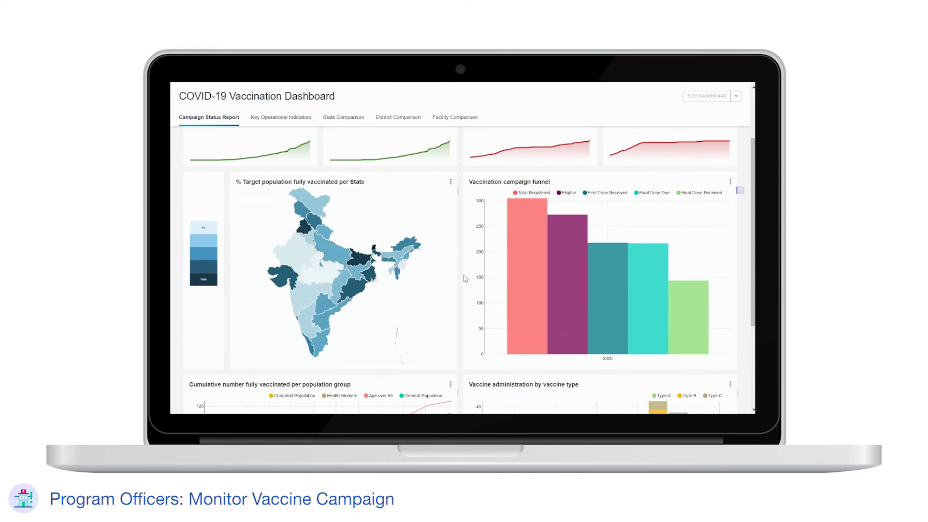
scroll(465, 278, "down", 8)
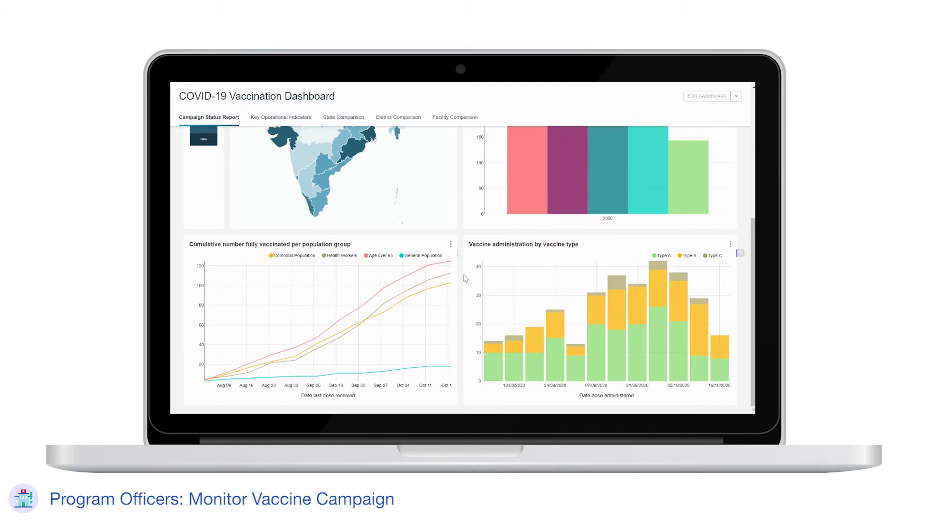
scroll(461, 322, "up", 12)
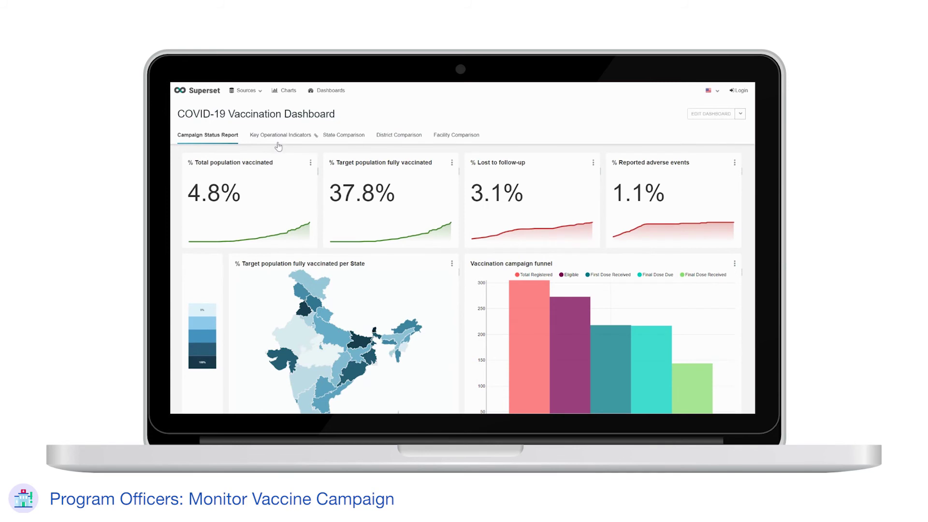
left_click(278, 143)
- Filter the Key Operational Indicators charts to state Demo Bihar and district Demo Bhojpur
left_click(426, 216)
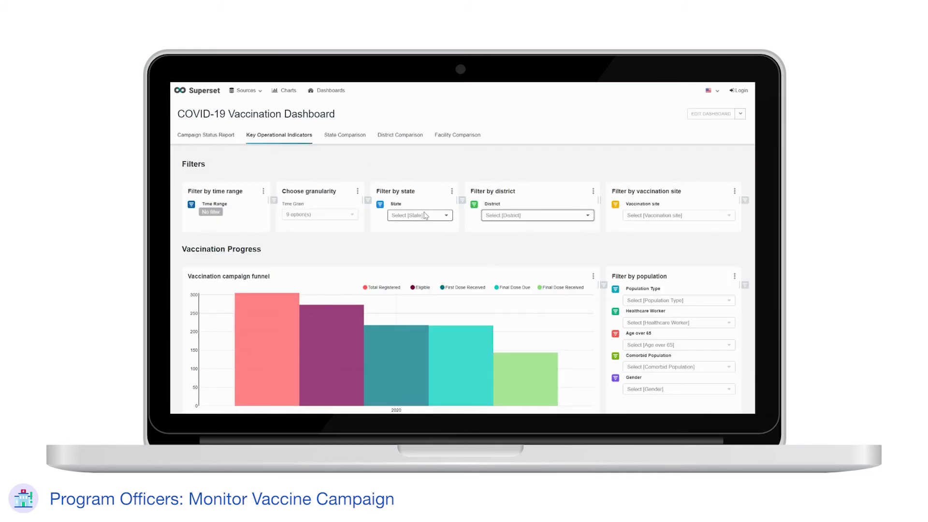
left_click(419, 226)
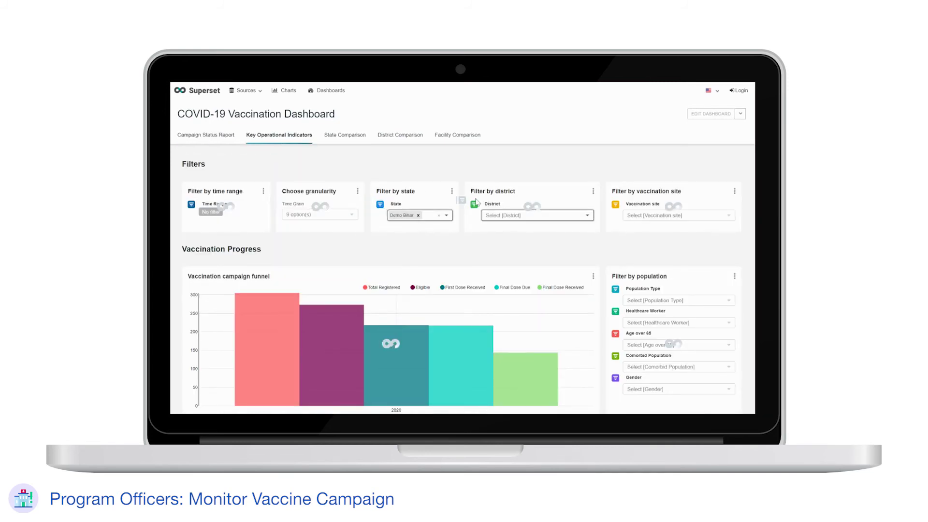
left_click(526, 218)
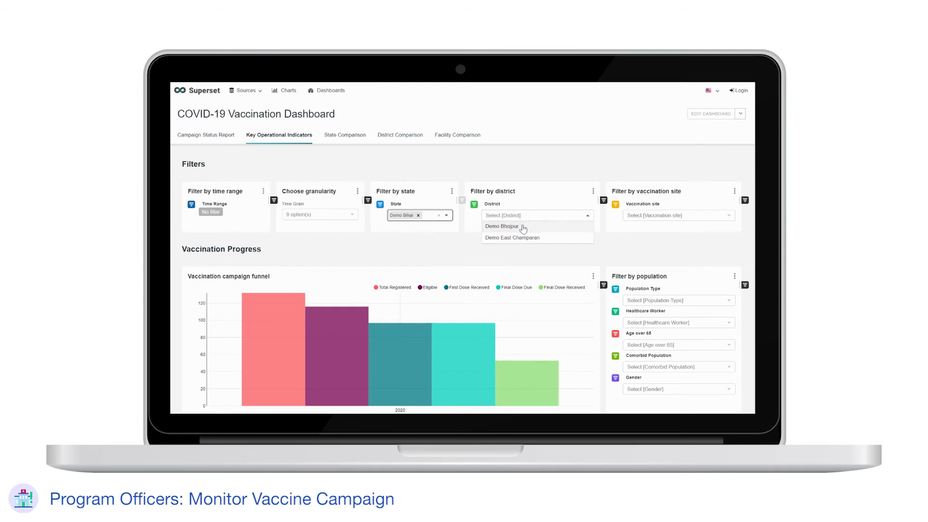
left_click(524, 227)
- Review the vaccinations-over-time, adverse side effects and follow-up outcome charts for Demo Bhojpur
scroll(525, 229, "down", 2)
scroll(525, 228, "down", 2)
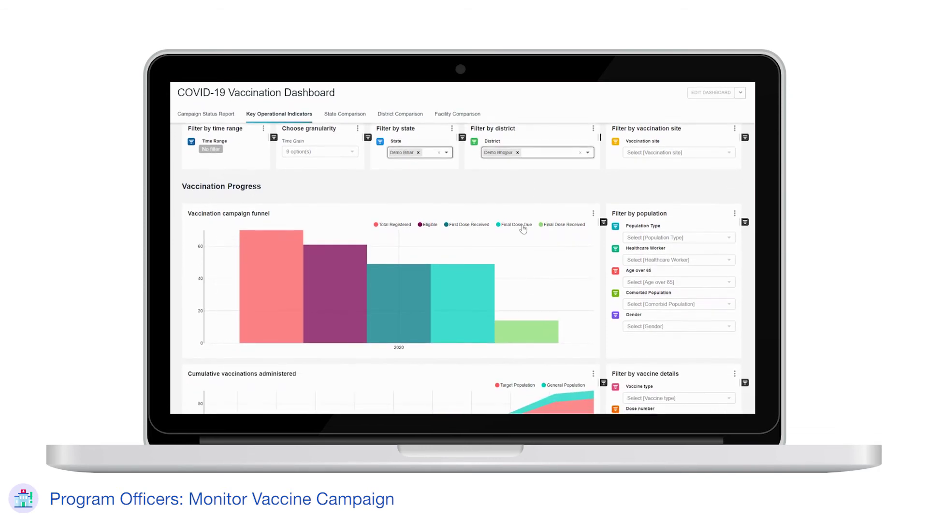
mouse_move(266, 272)
mouse_move(323, 285)
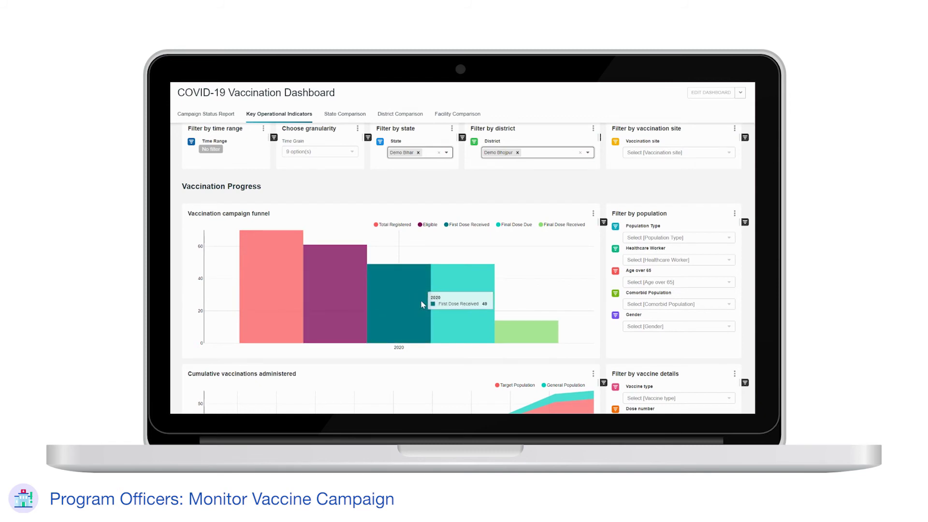
mouse_move(446, 303)
mouse_move(516, 329)
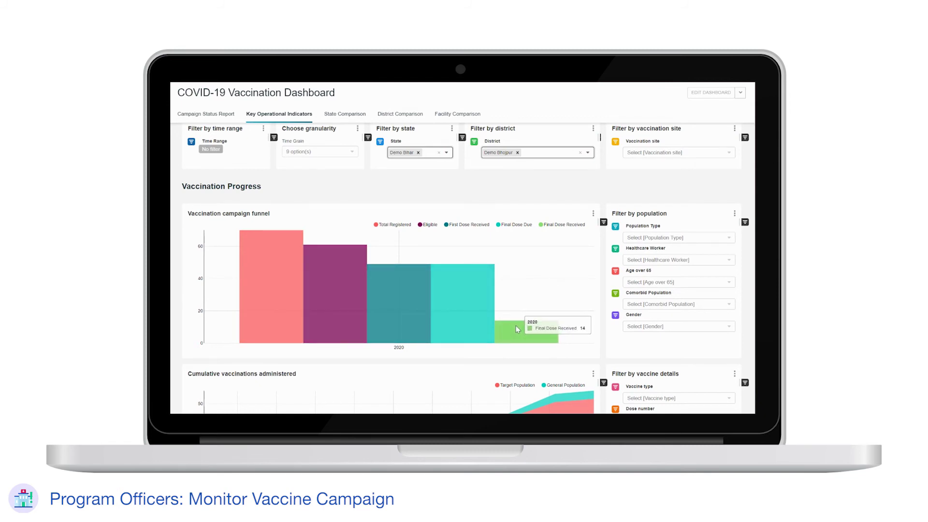
scroll(516, 326, "down", 3)
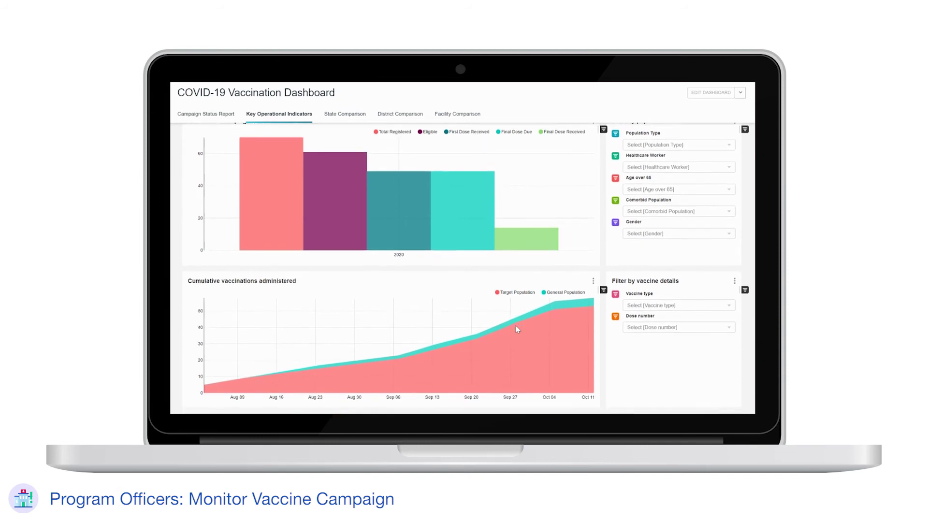
mouse_move(212, 345)
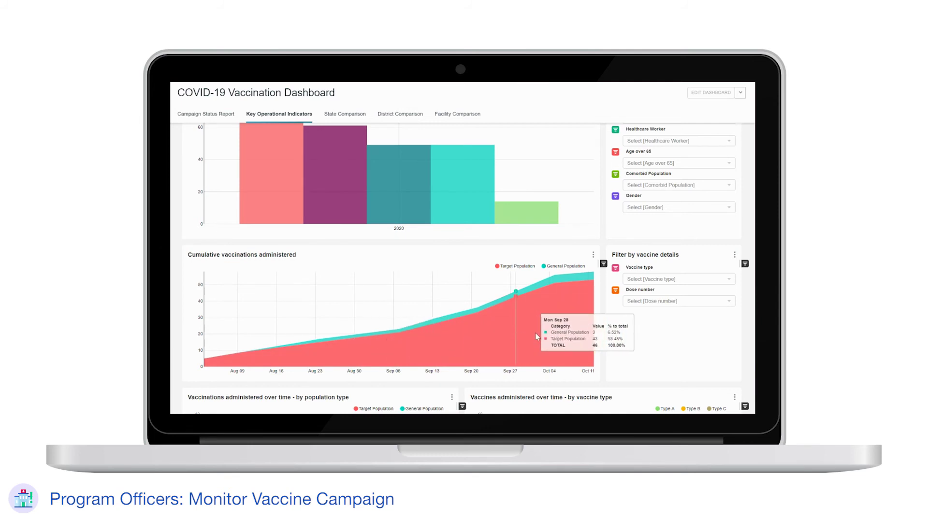
scroll(608, 329, "down", 3)
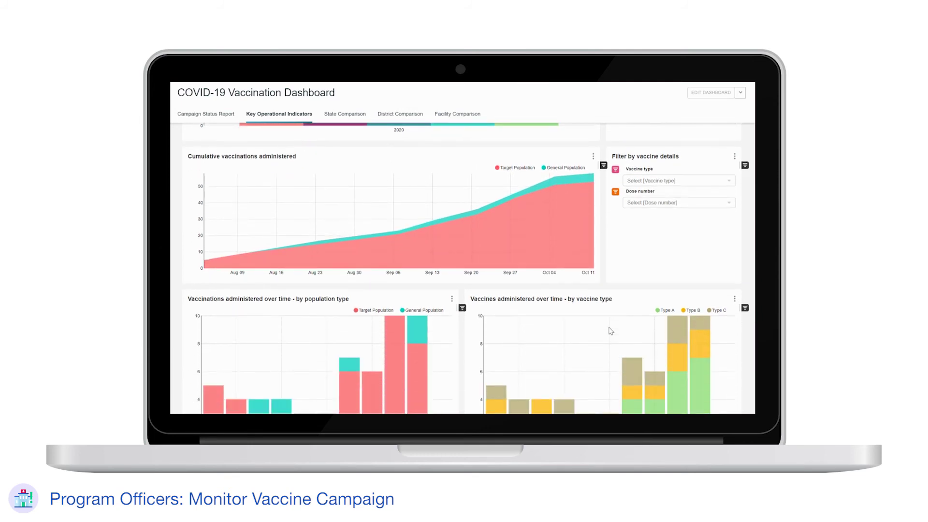
scroll(610, 331, "down", 3)
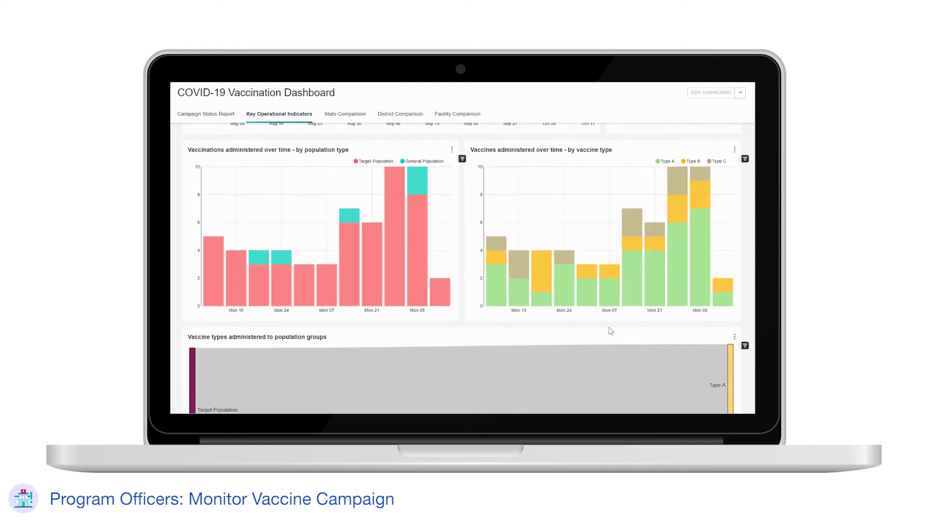
scroll(609, 331, "down", 4)
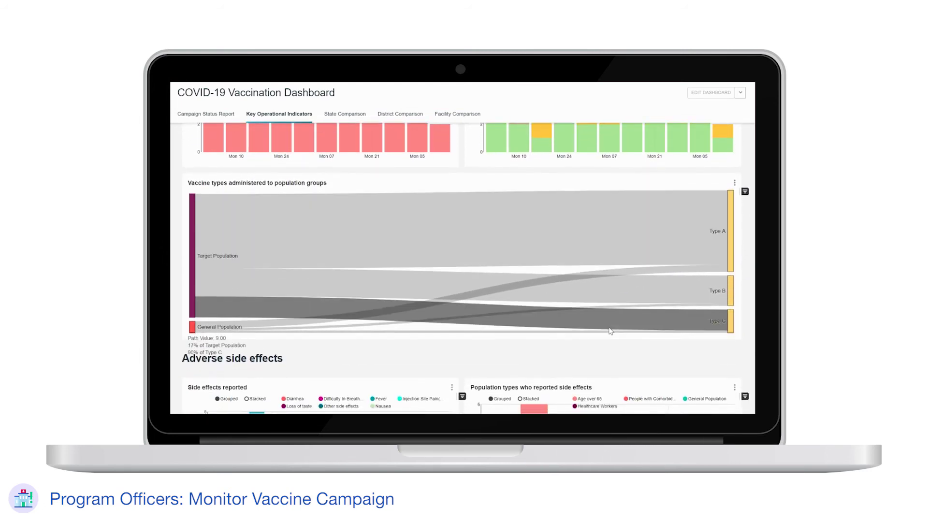
scroll(610, 331, "down", 3)
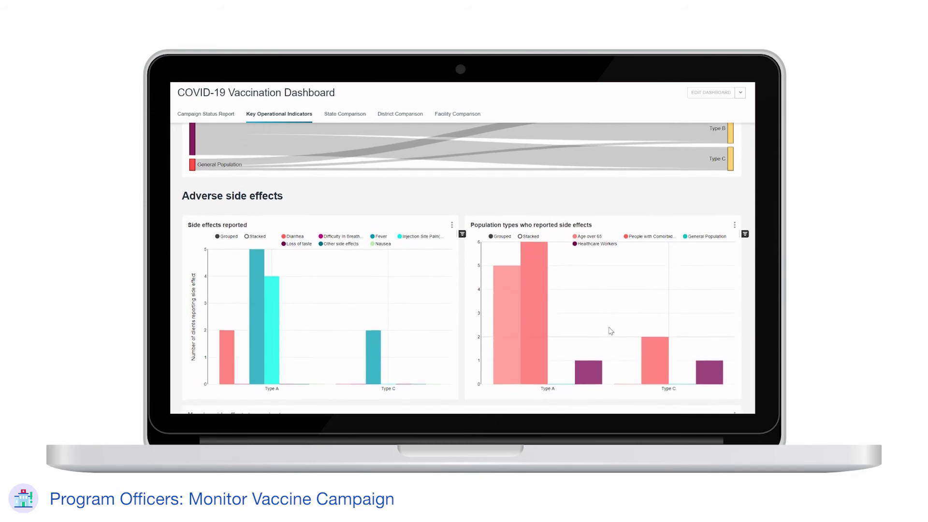
scroll(610, 331, "down", 5)
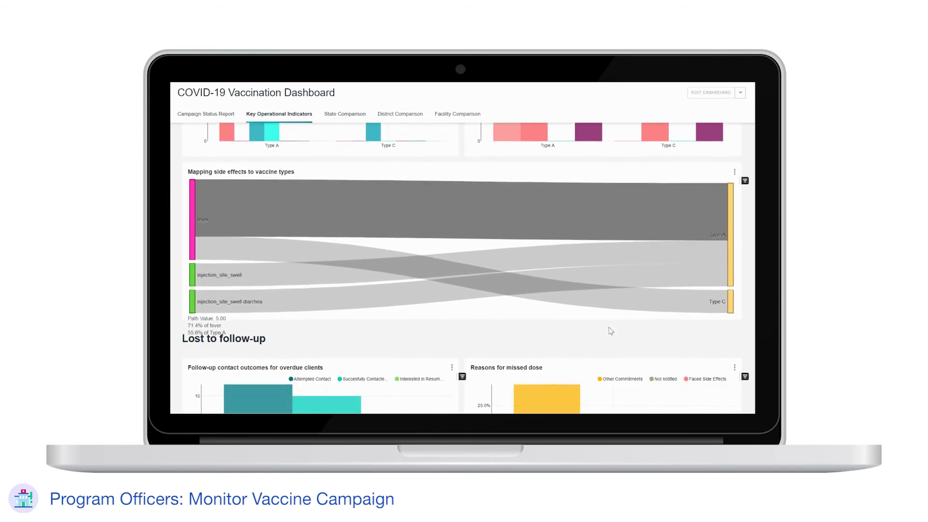
scroll(609, 329, "down", 2)
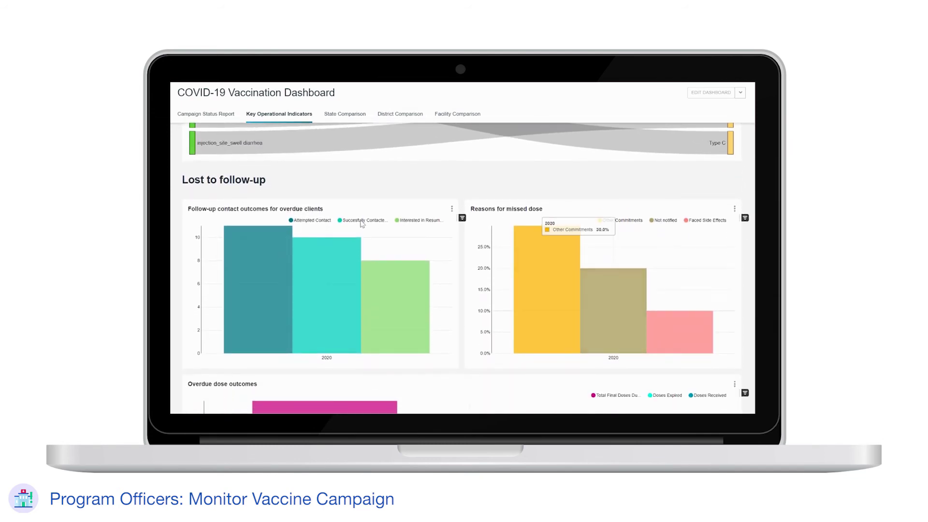
mouse_move(275, 305)
mouse_move(397, 316)
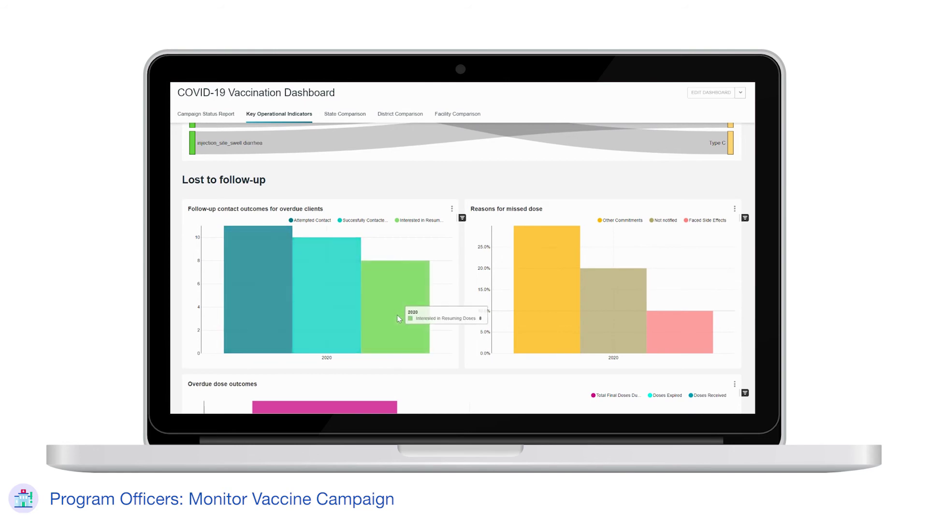
scroll(398, 317, "down", 3)
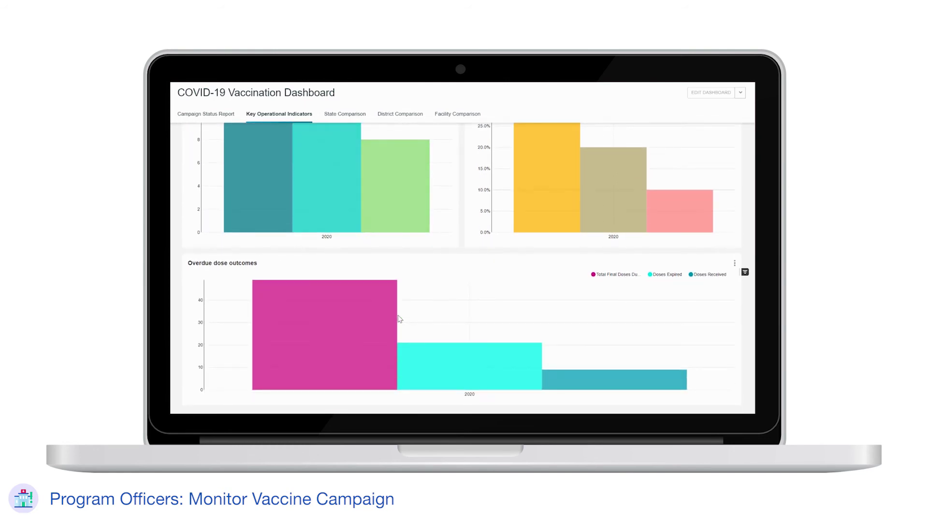
scroll(428, 282, "up", 15)
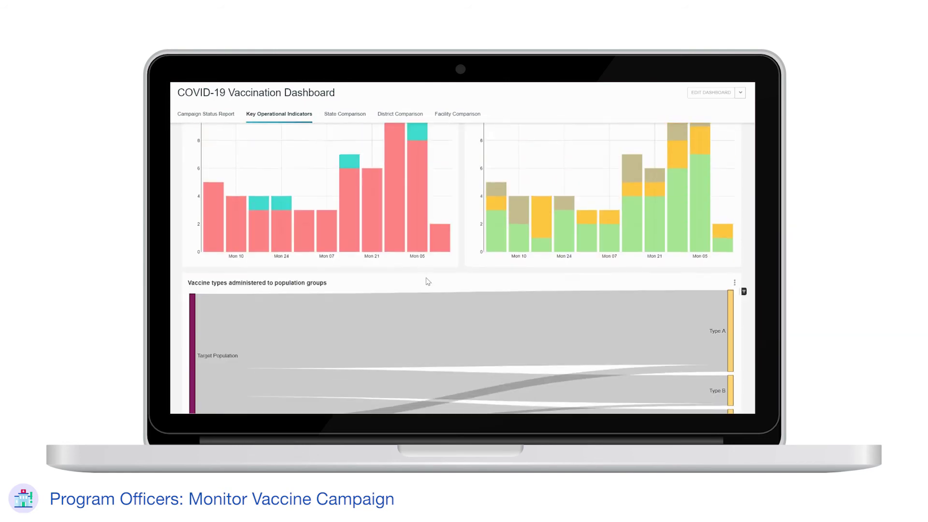
- Review the District Comparison charts for Demo East Champaran versus Demo Bhojpur, including Adverse side effects
left_click(404, 137)
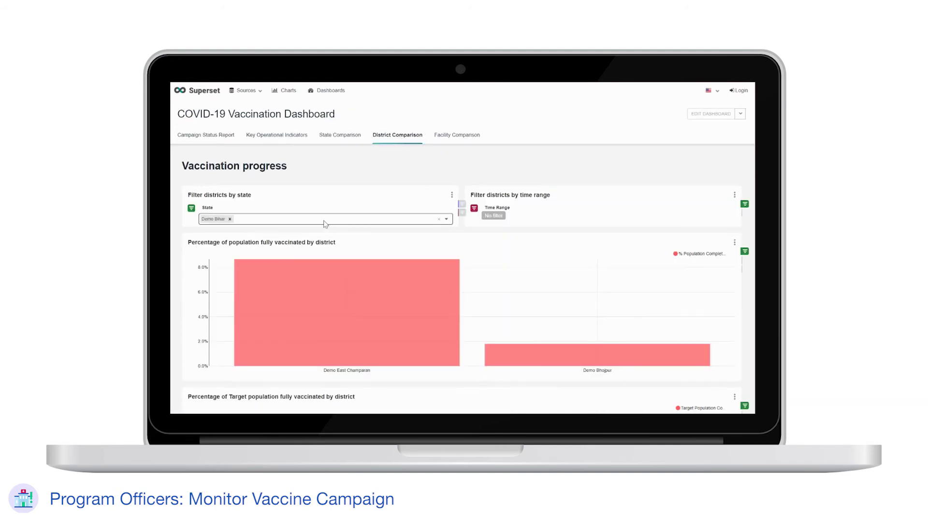
mouse_move(341, 298)
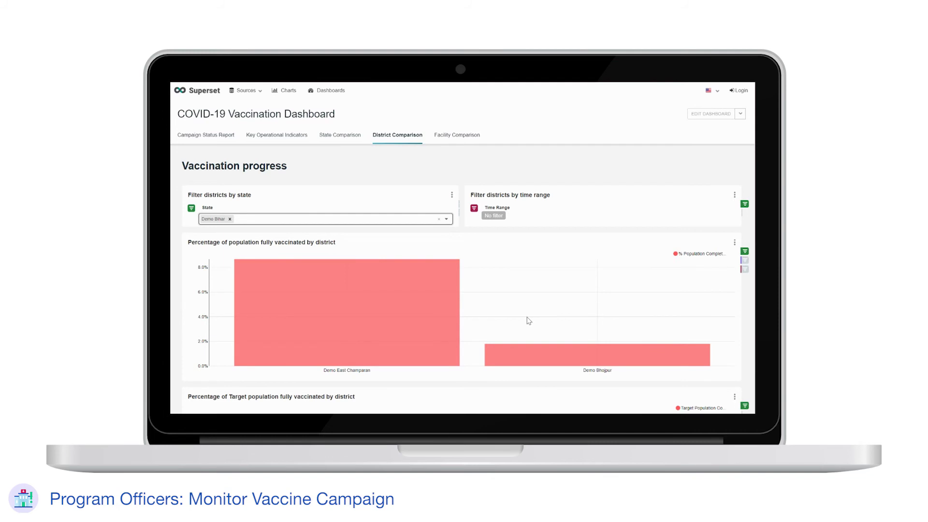
scroll(529, 321, "down", 5)
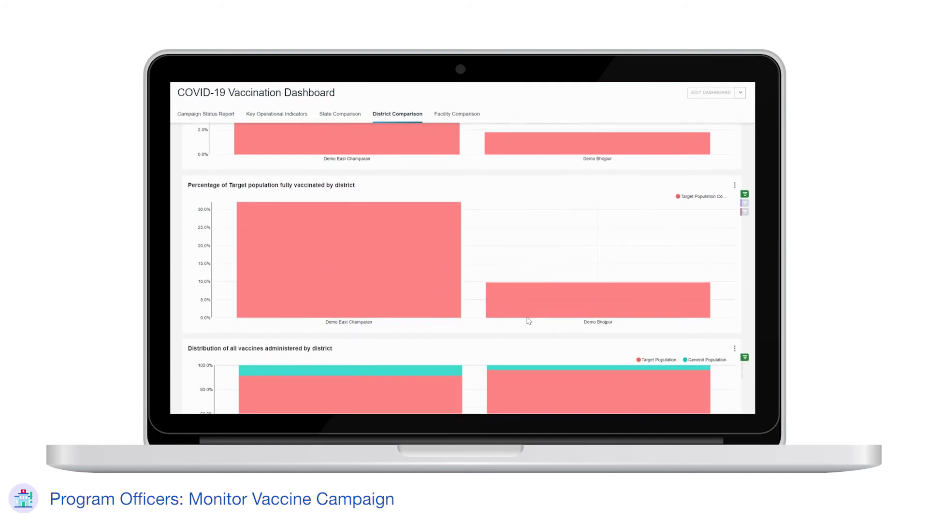
mouse_move(522, 304)
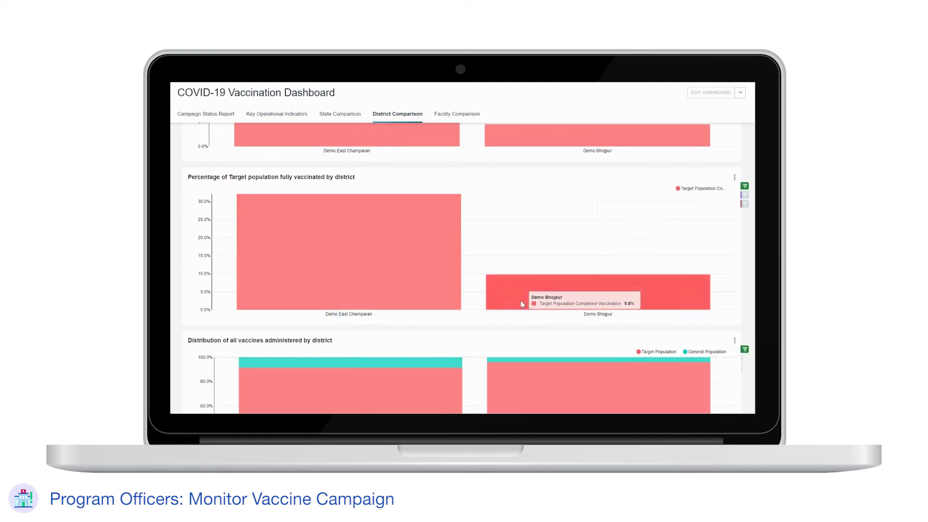
scroll(175, 324, "down", 2)
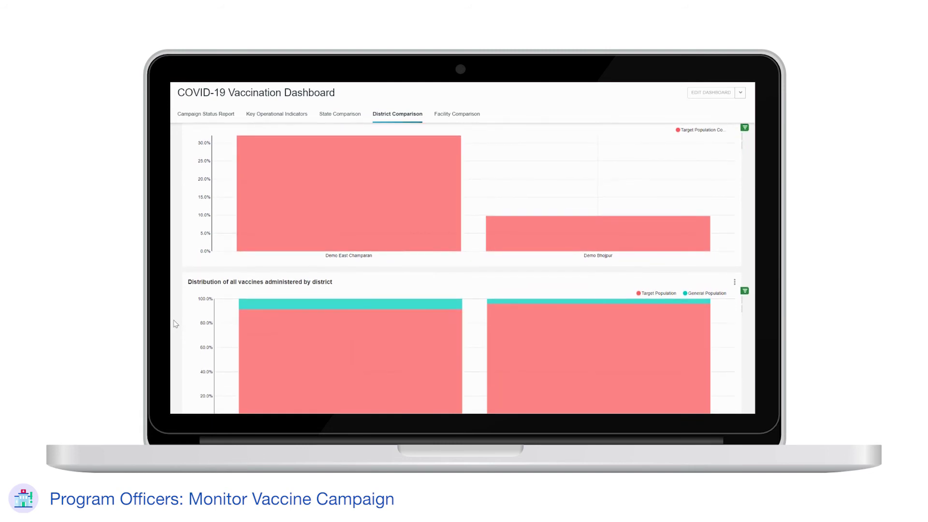
scroll(176, 324, "down", 5)
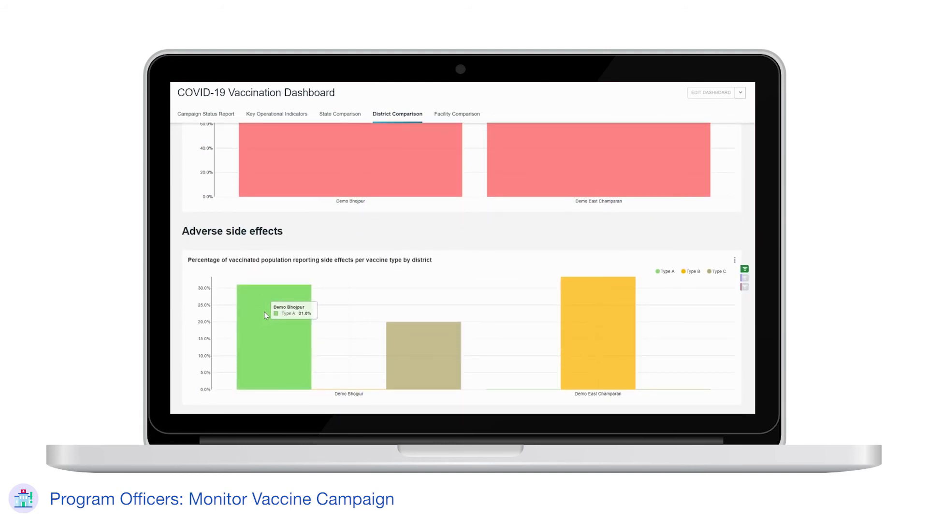
mouse_move(417, 347)
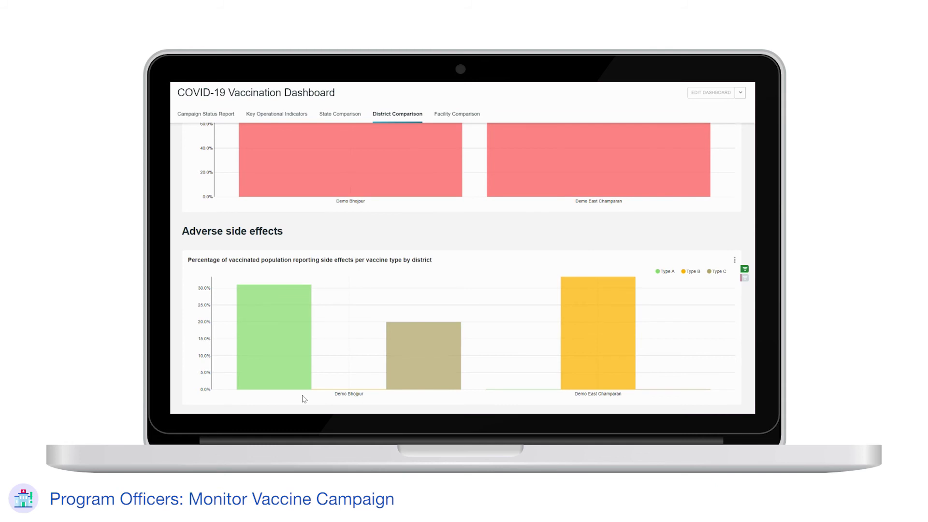
scroll(304, 399, "up", 20)
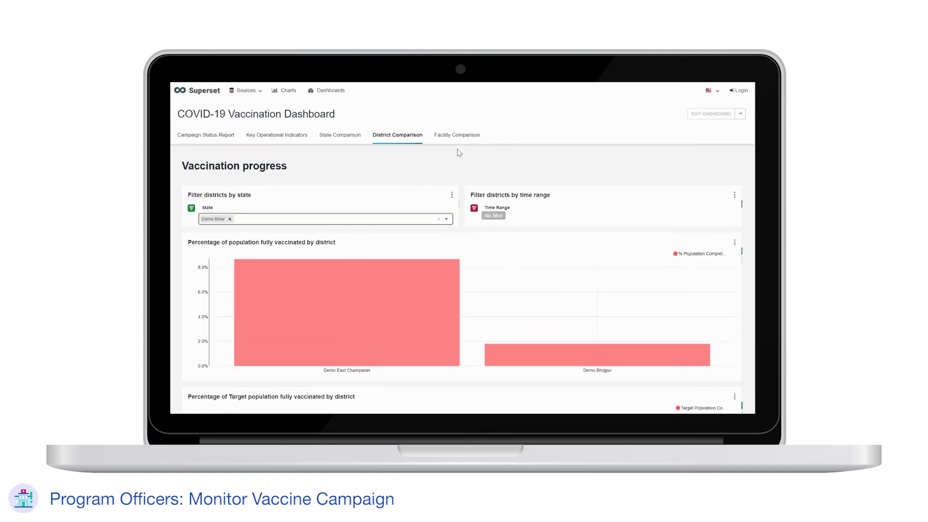
- Filter the Facility Comparison table to state Demo Bihar and district Demo Bhojpur, leaving Demo Jagdishpur
left_click(450, 135)
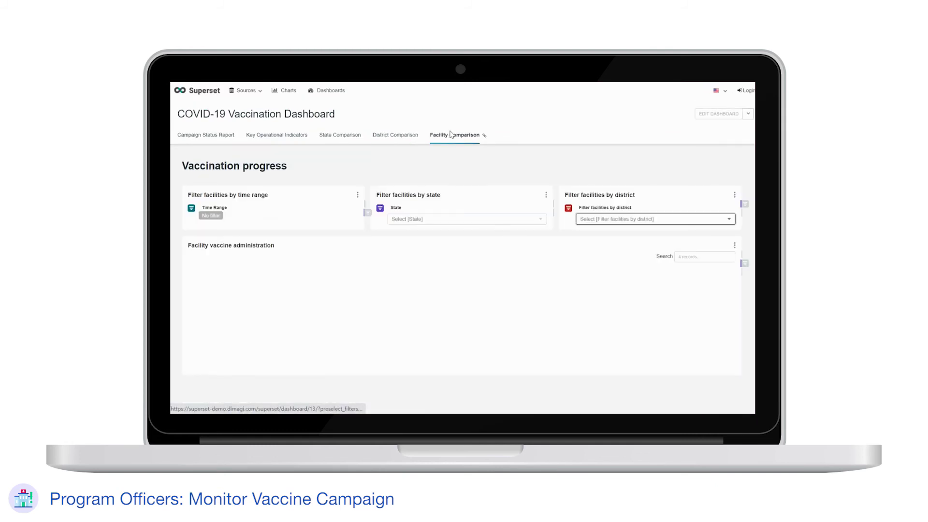
left_click(444, 222)
left_click(434, 231)
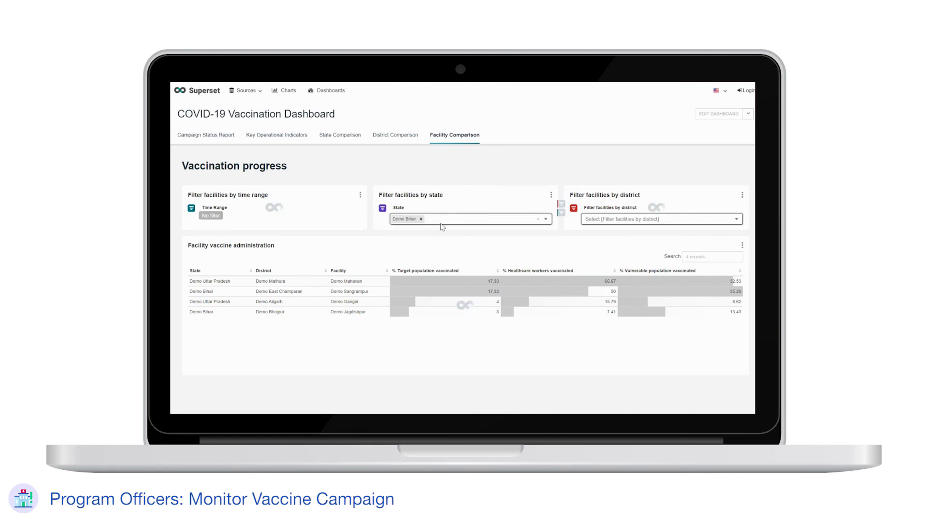
left_click(594, 225)
left_click(598, 230)
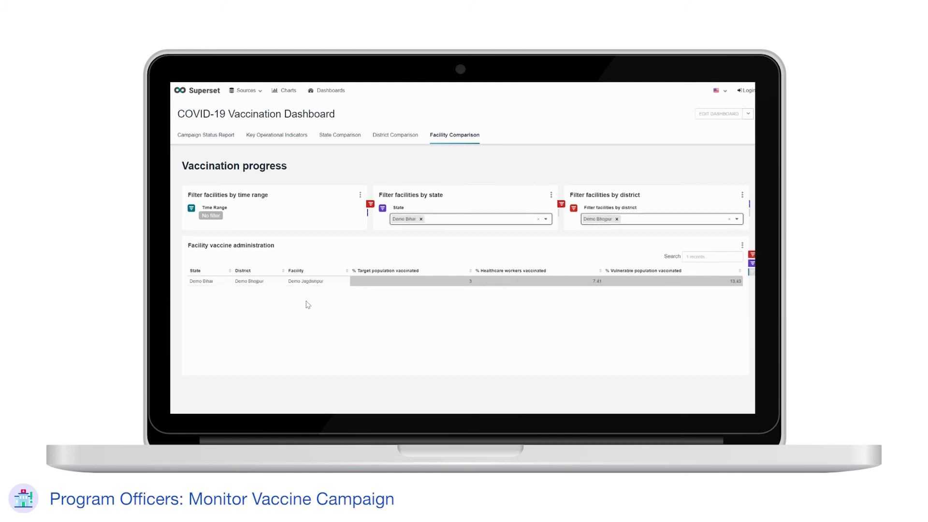